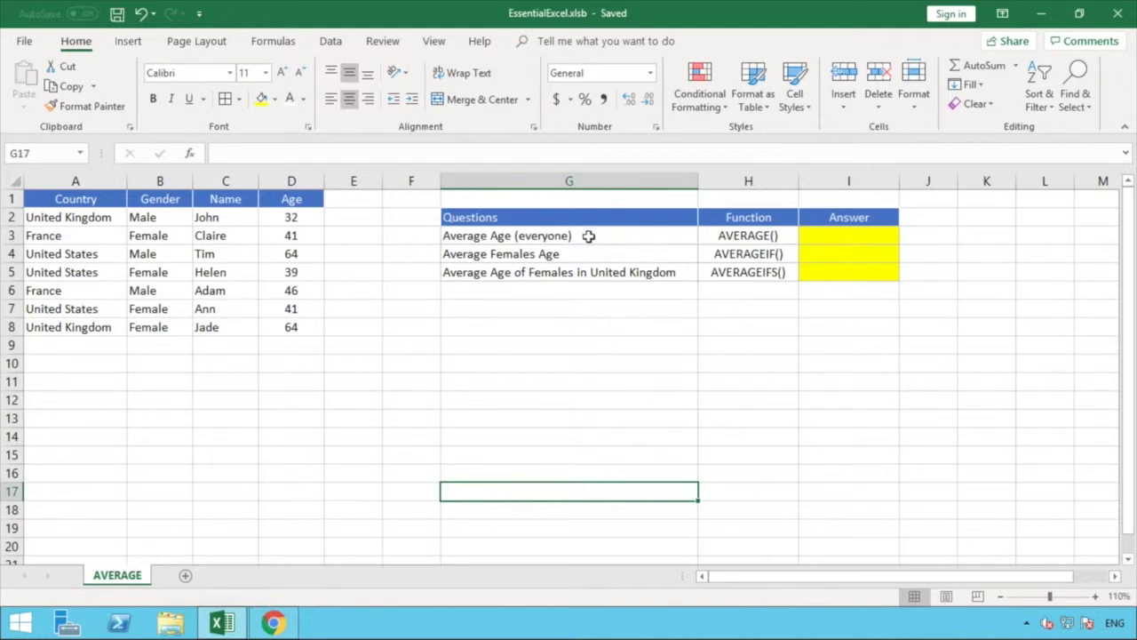
Step: Start an AVERAGE formula in answer cell I3 for the average age of everyone
left_click(588, 236)
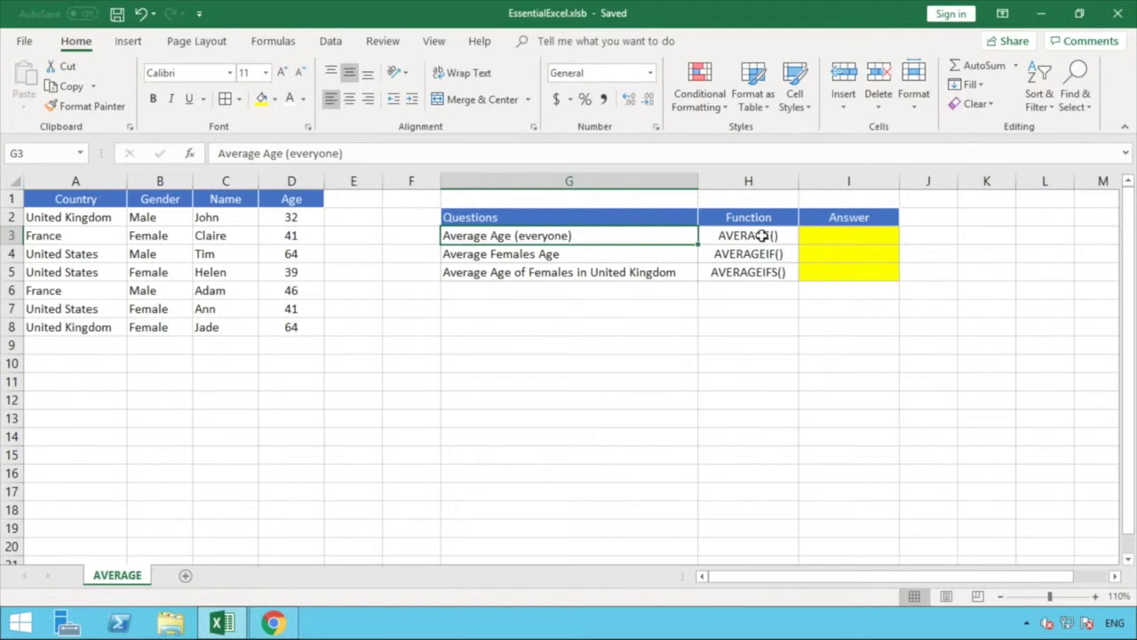
left_click(821, 235)
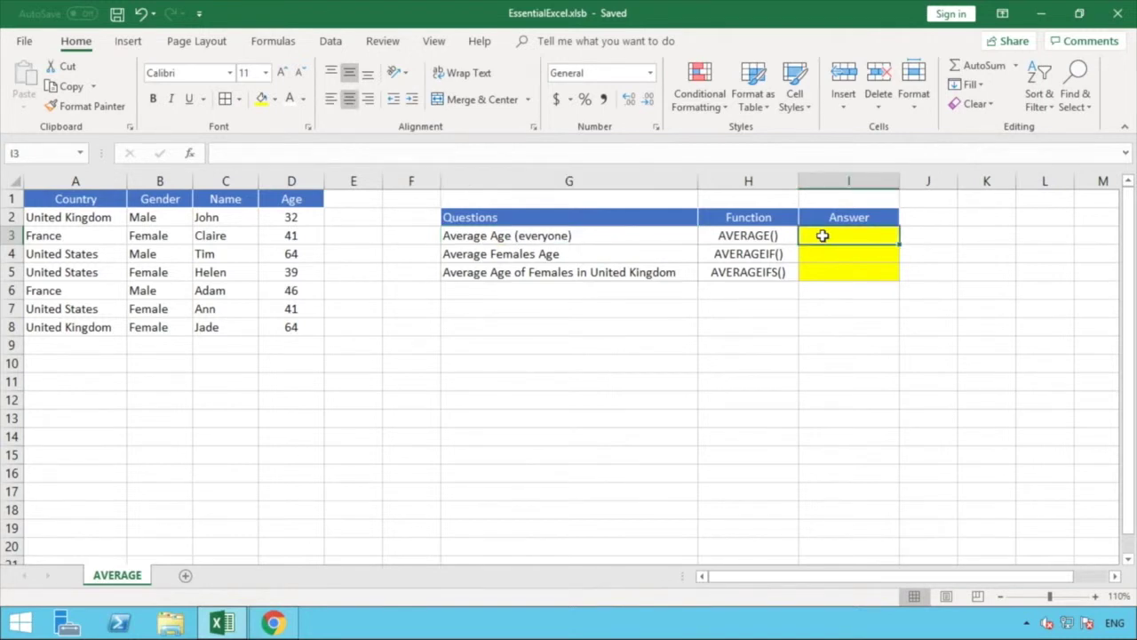
type("=")
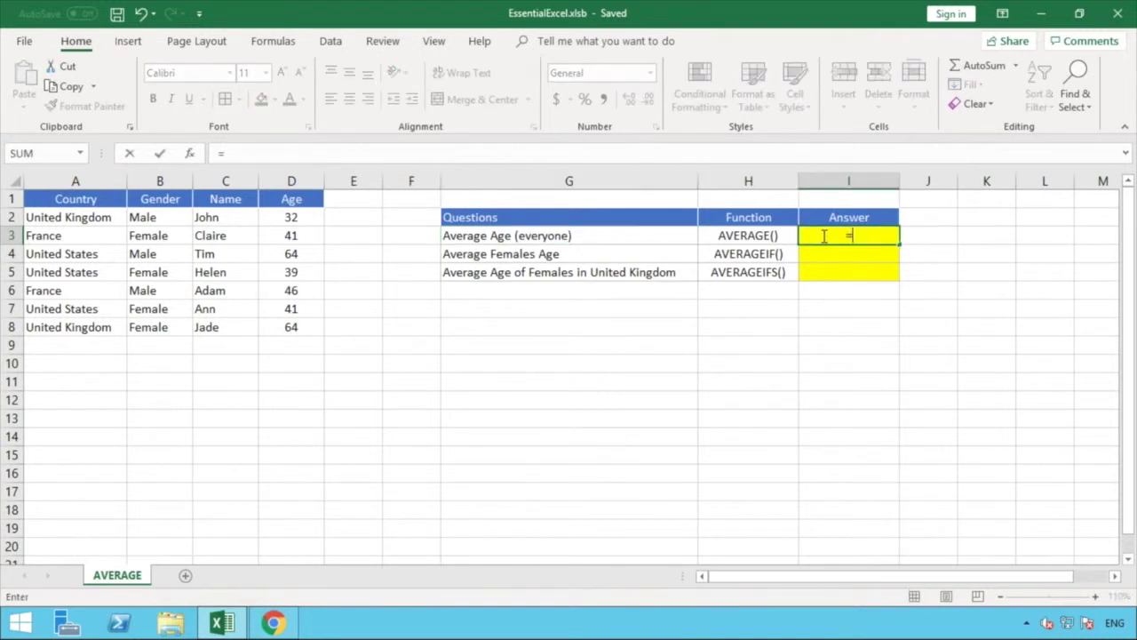
type("AVERAGE")
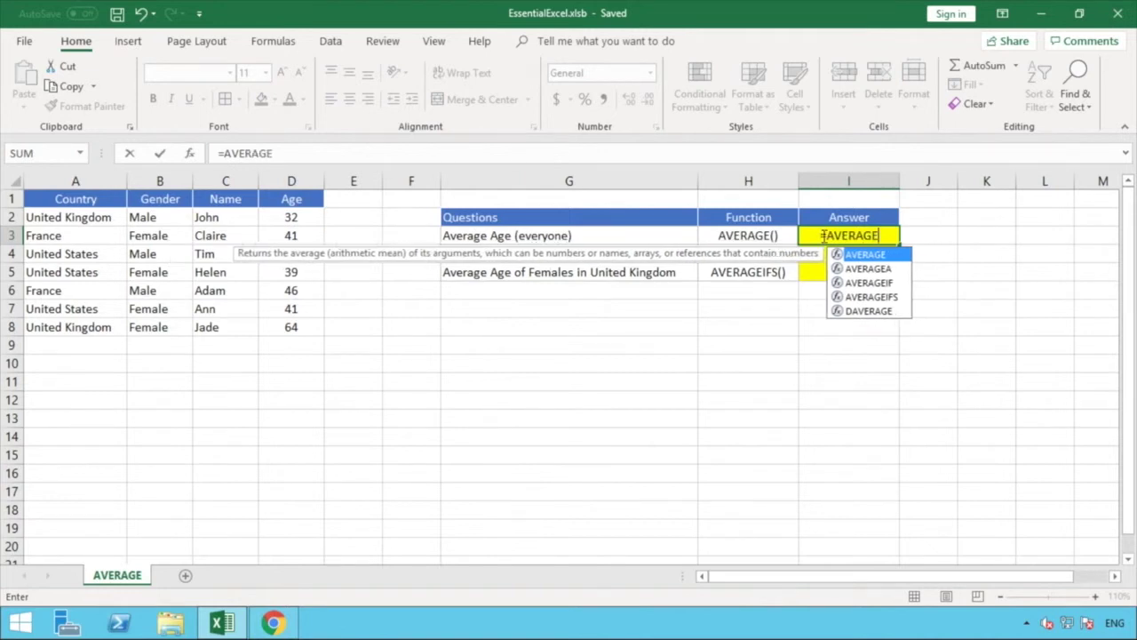
type("(")
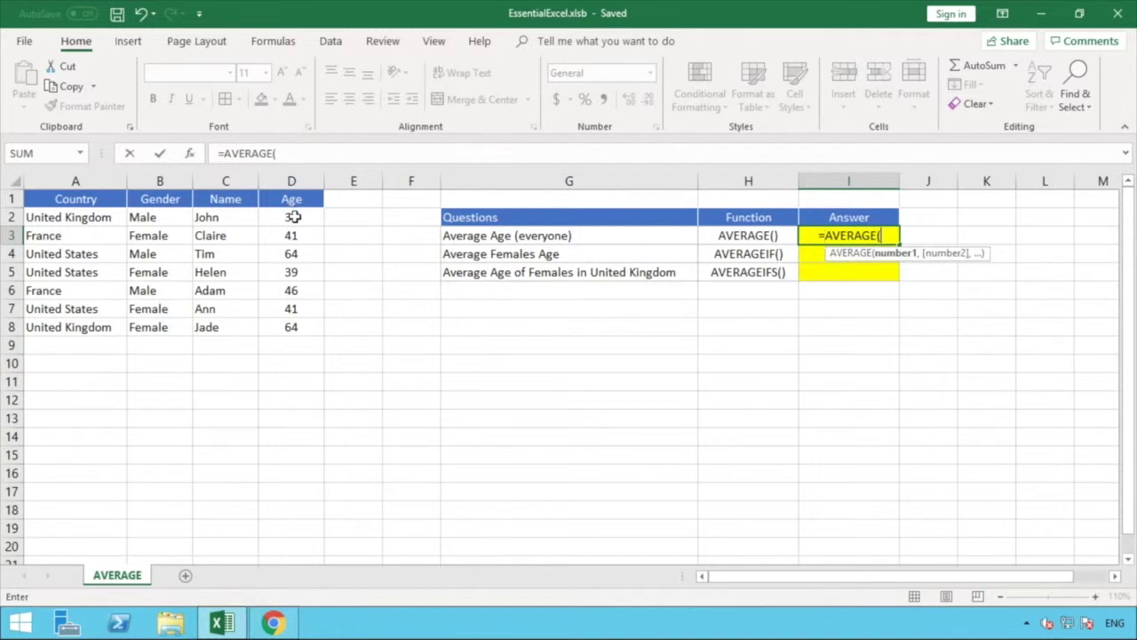
left_click(294, 217)
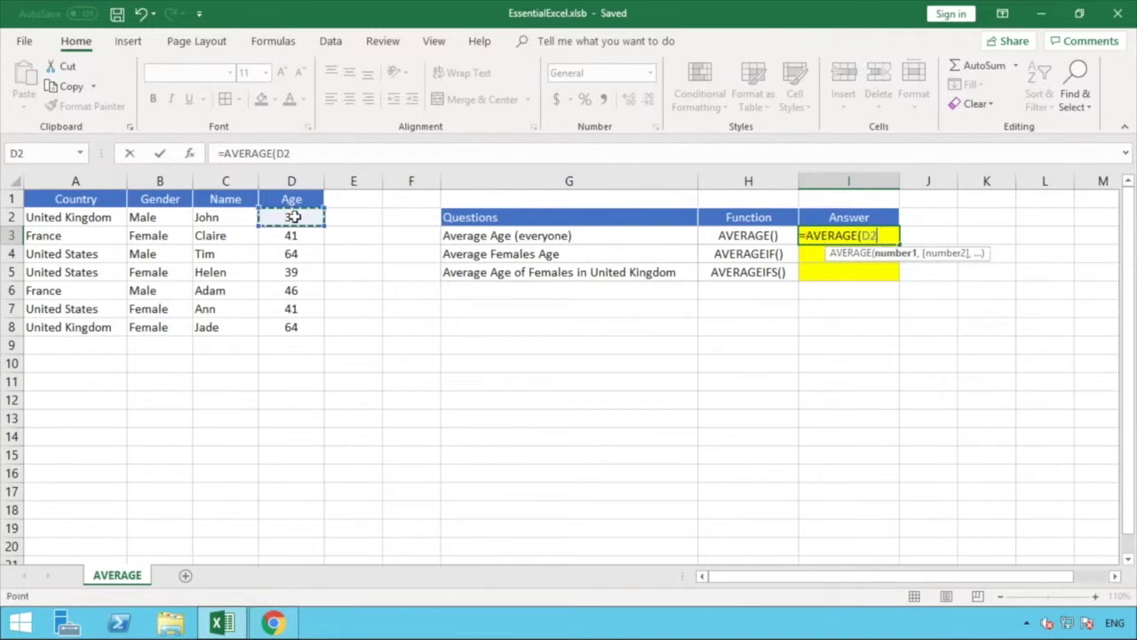
type(",")
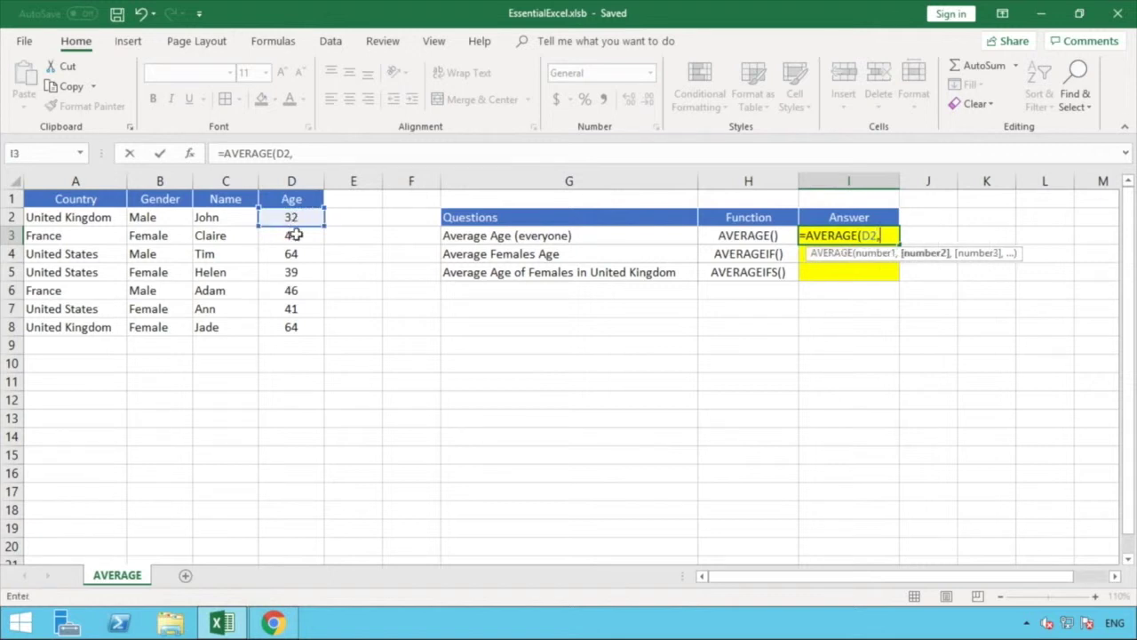
left_click(294, 234)
type(",")
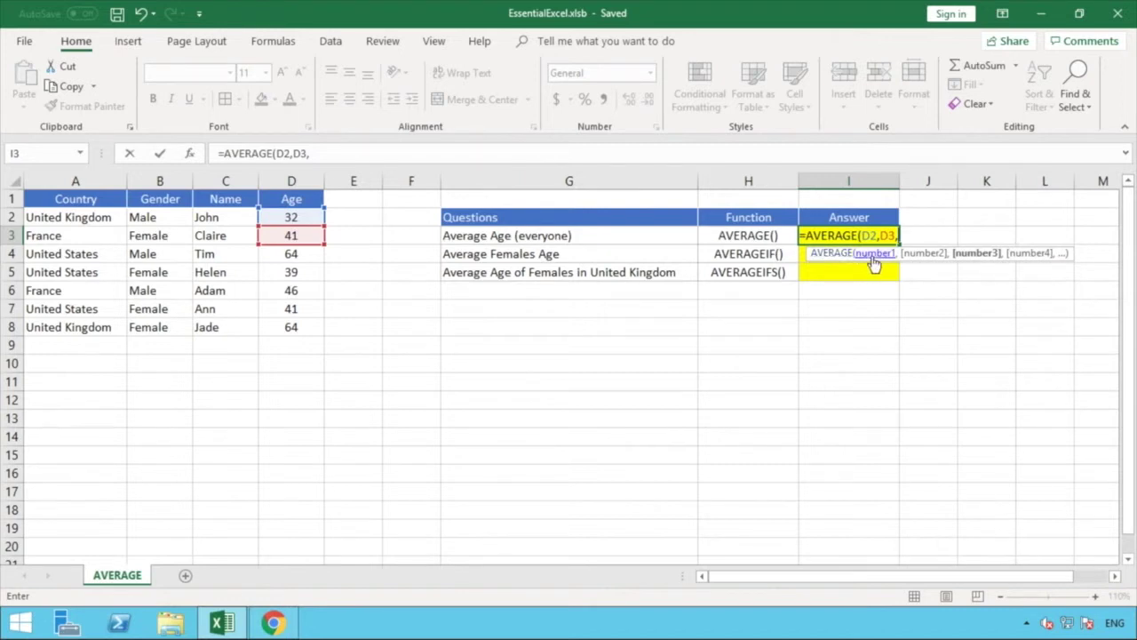
left_click(329, 158)
key("BackSpace")
key("BackSpace")
key("BackSpace")
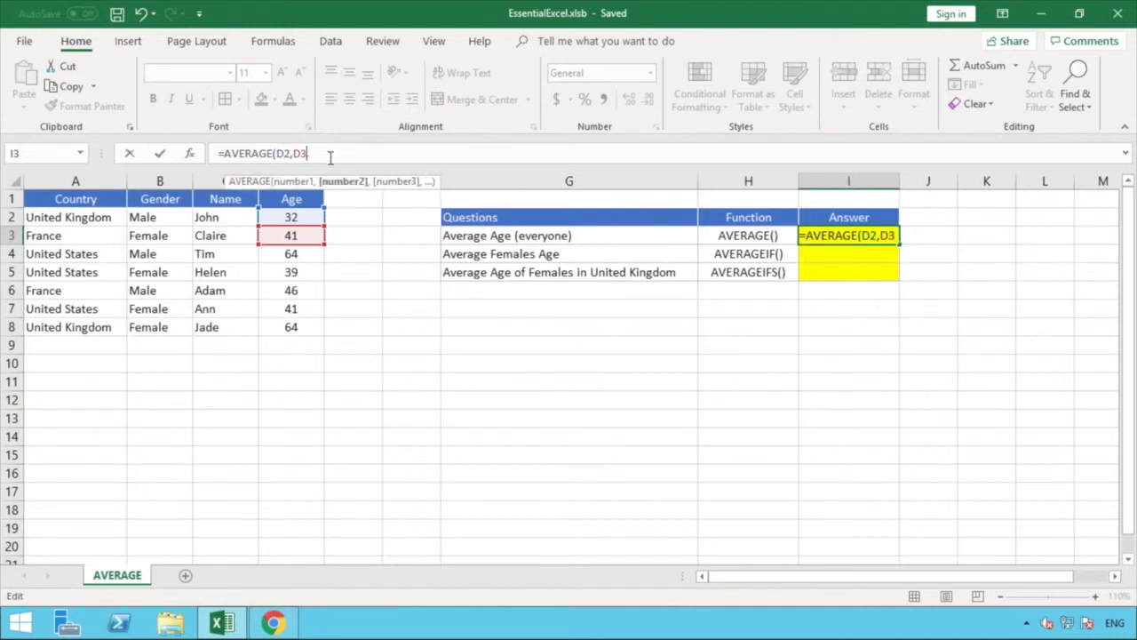
key("BackSpace")
key("BackSpace")
key("BackSpace")
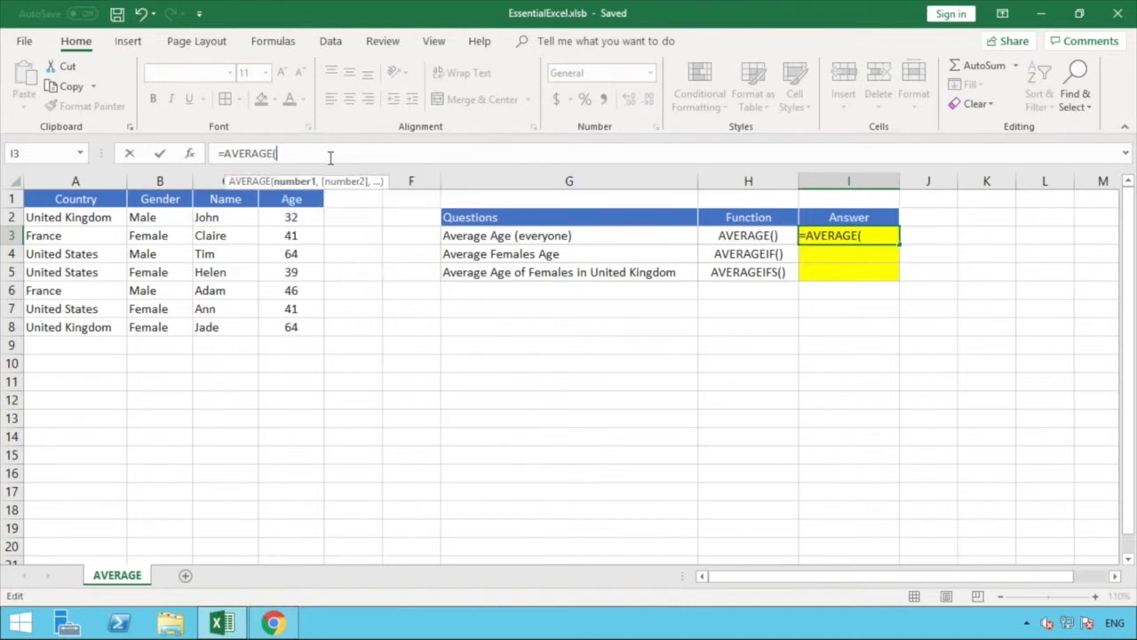
Step: Complete the formula in I3 with the ages range so it reads =AVERAGE(D2:D8)
left_click_drag(306, 217, 301, 327)
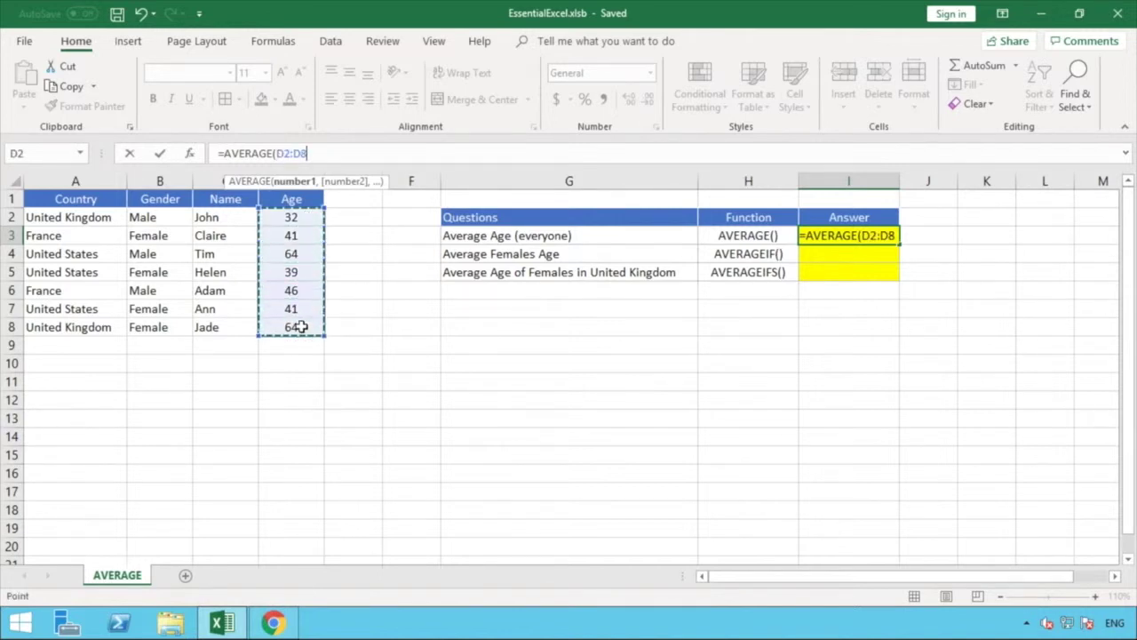
type(")")
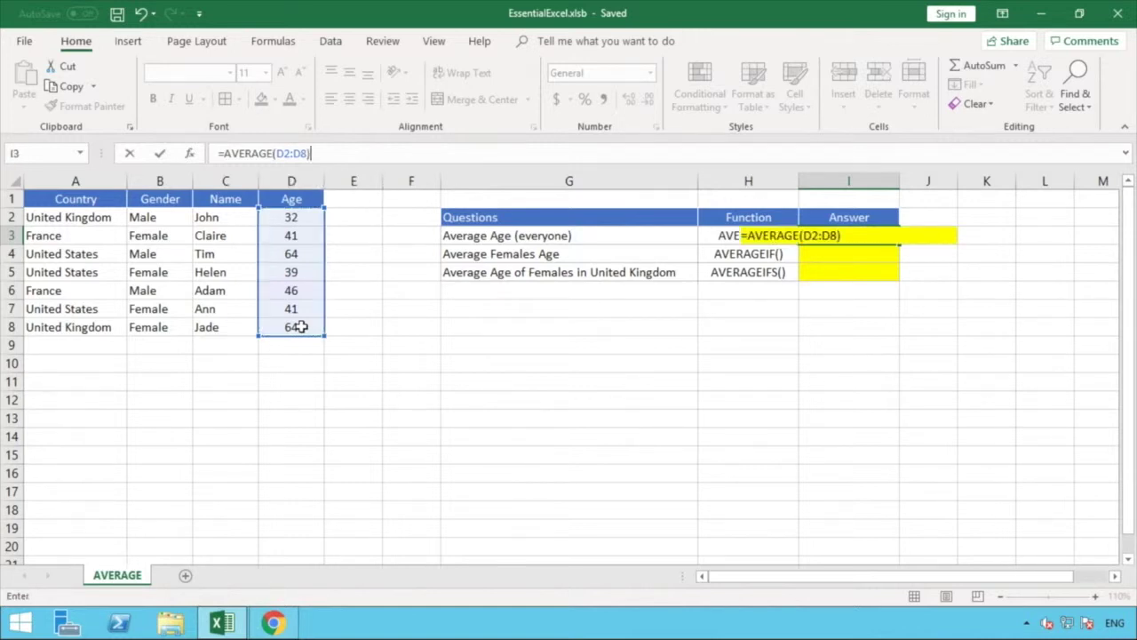
key("Return")
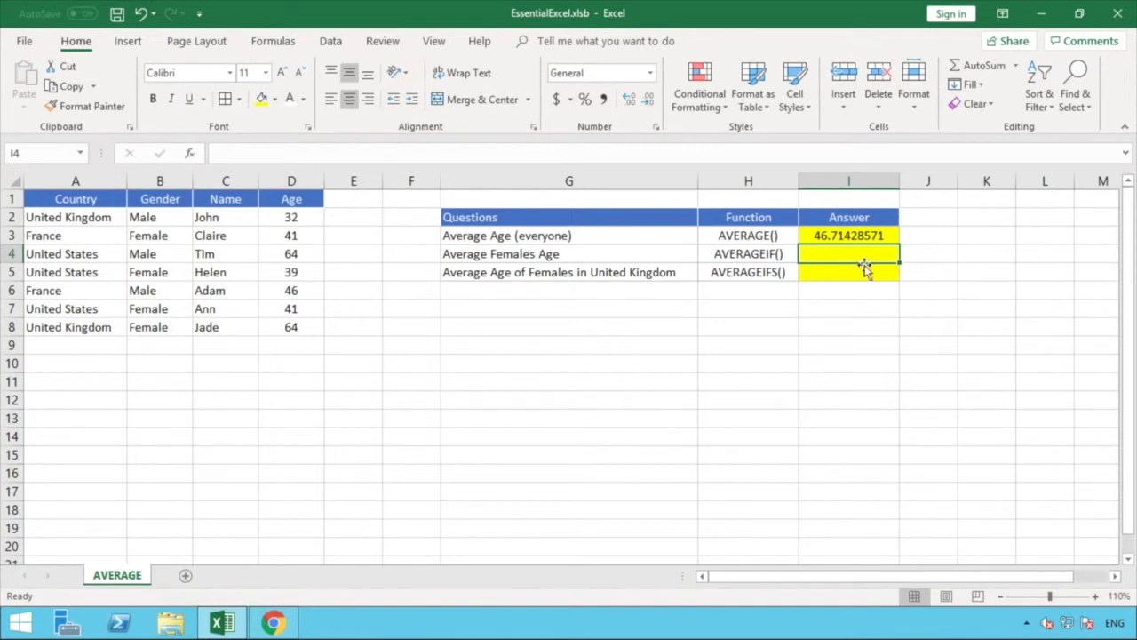
Step: Format the answer cells I3:I5 as Number with 1 decimal place
left_click_drag(844, 236, 842, 267)
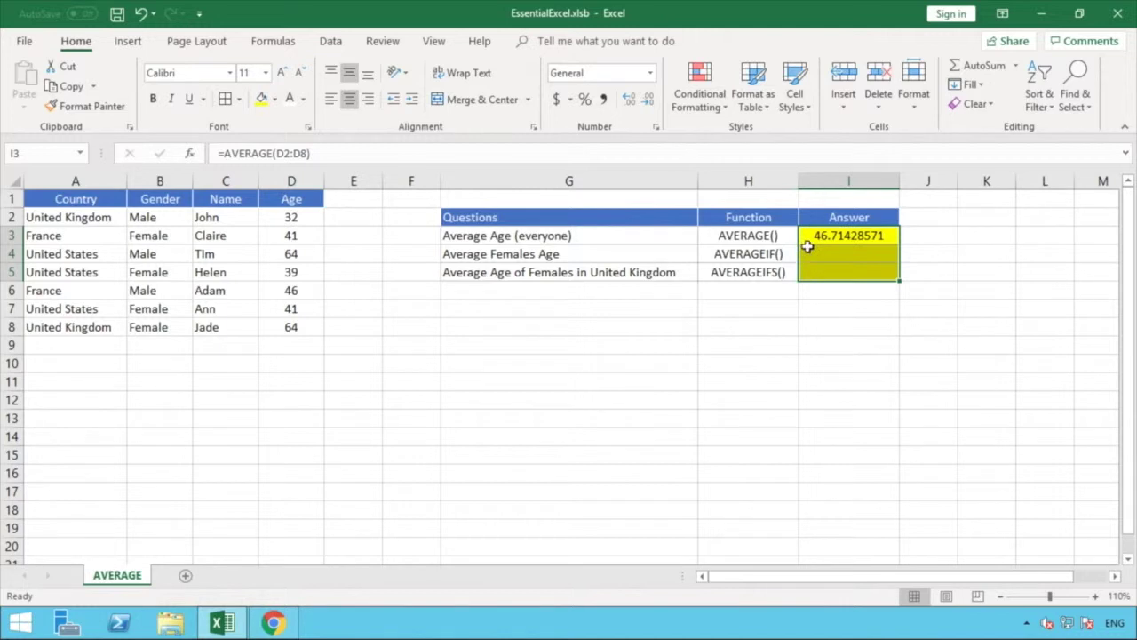
right_click(808, 247)
left_click(875, 534)
left_click(684, 254)
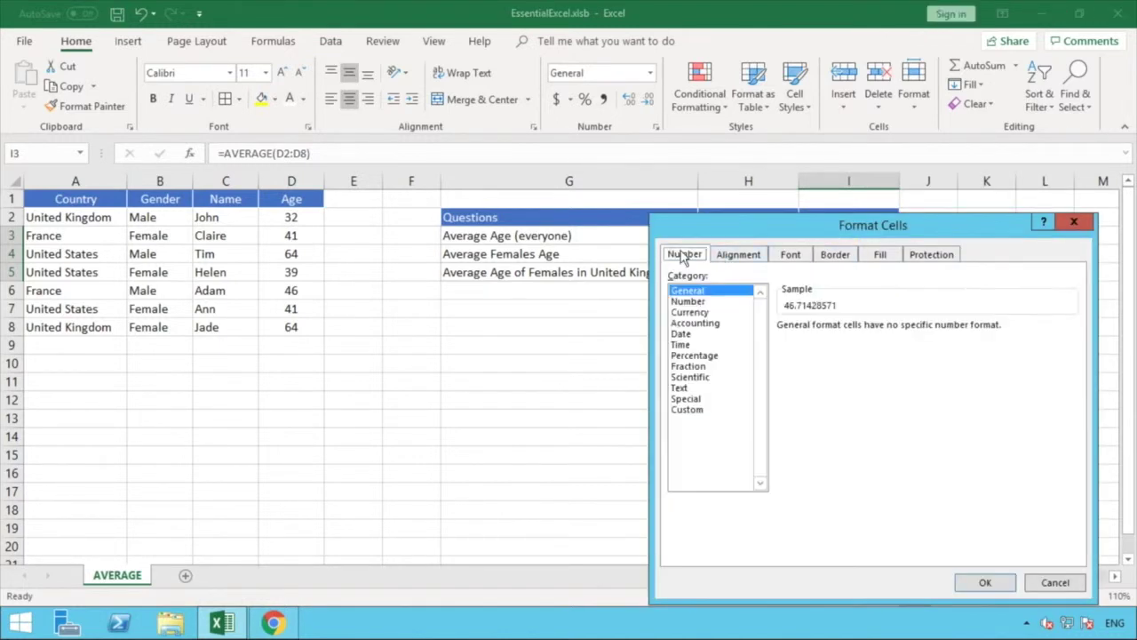
left_click(707, 303)
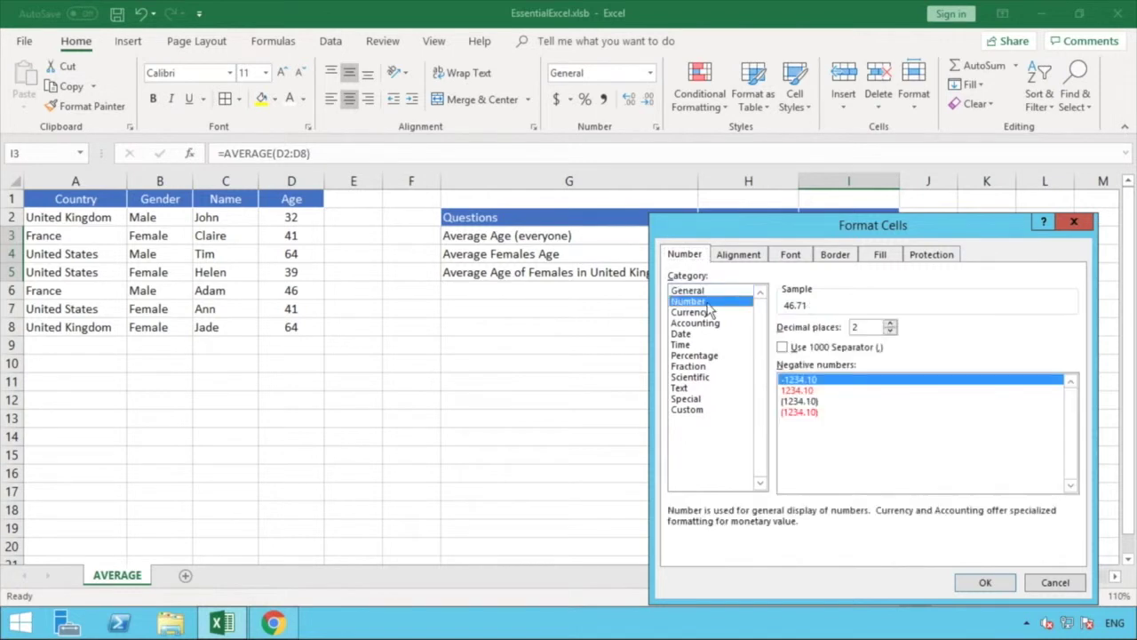
left_click(891, 332)
left_click(891, 333)
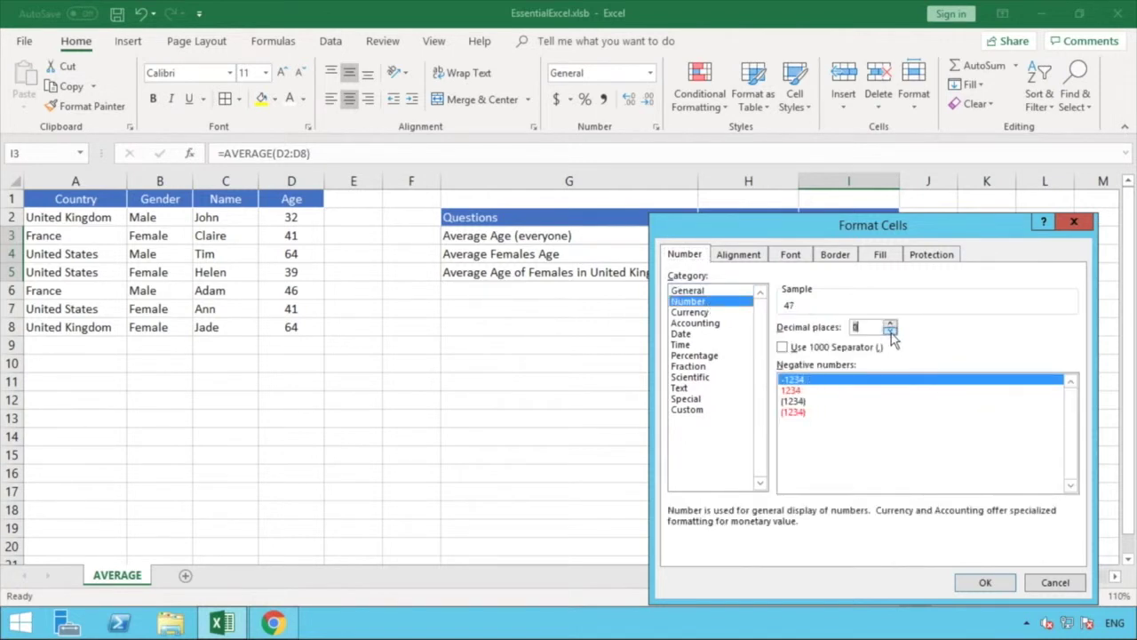
left_click(891, 325)
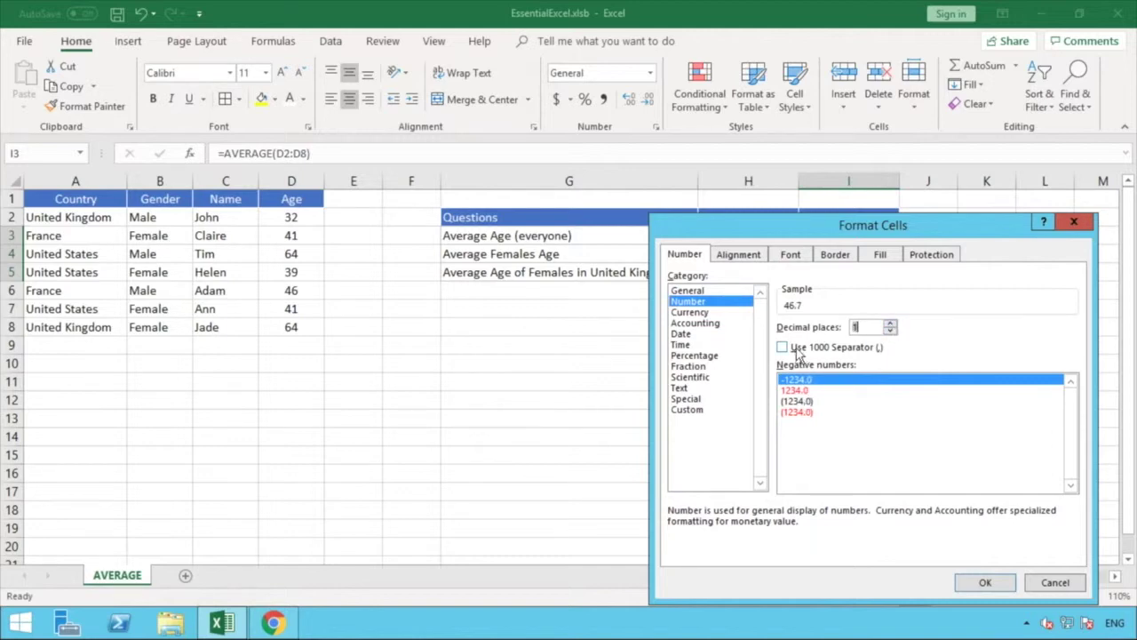
left_click(986, 584)
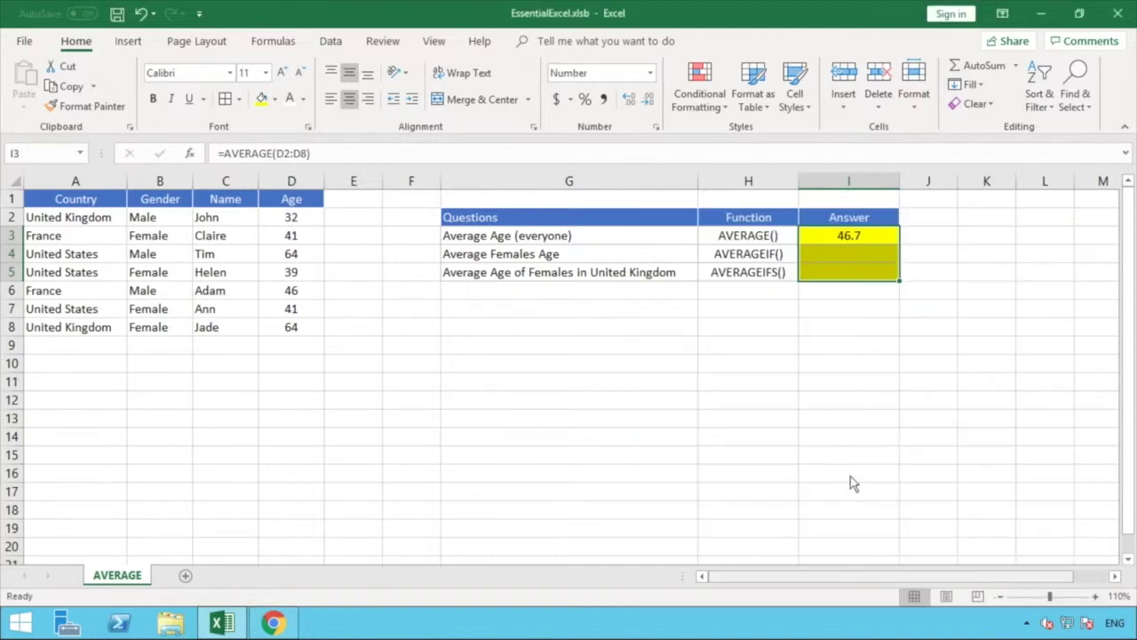
Step: Set the number format of the answer cells I3:I5 to 0 decimal places
right_click(860, 240)
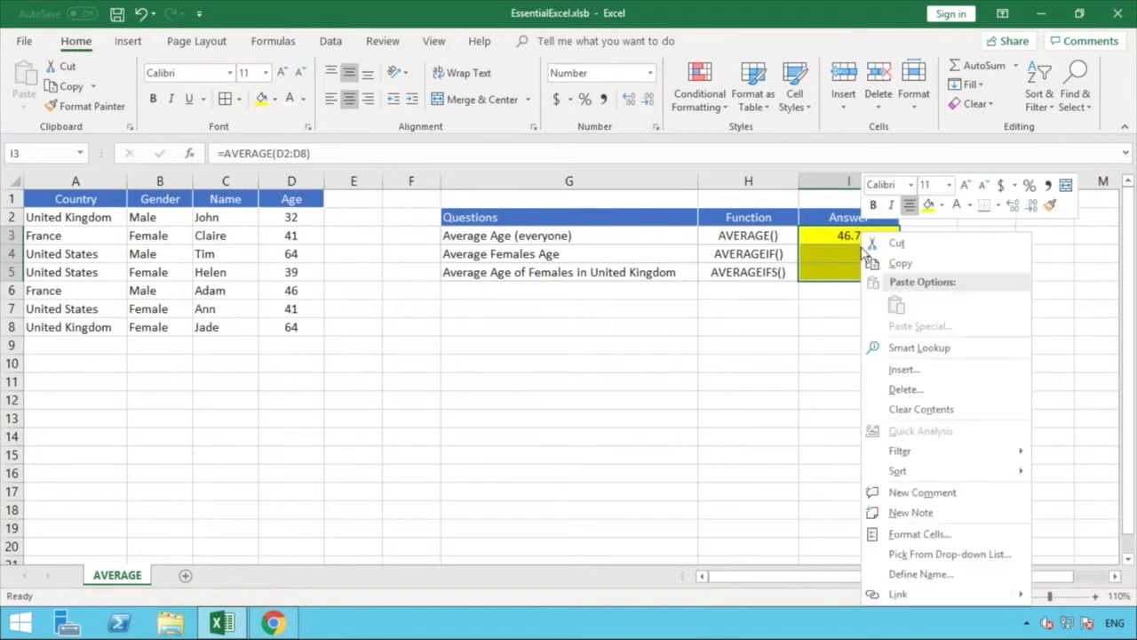
left_click(914, 531)
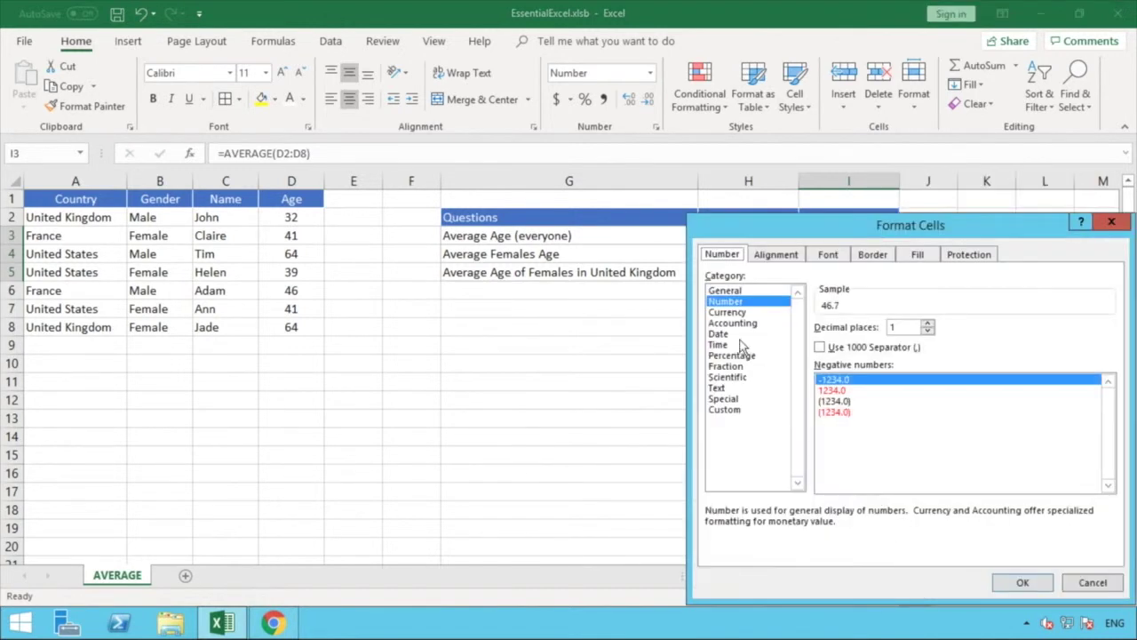
left_click(927, 330)
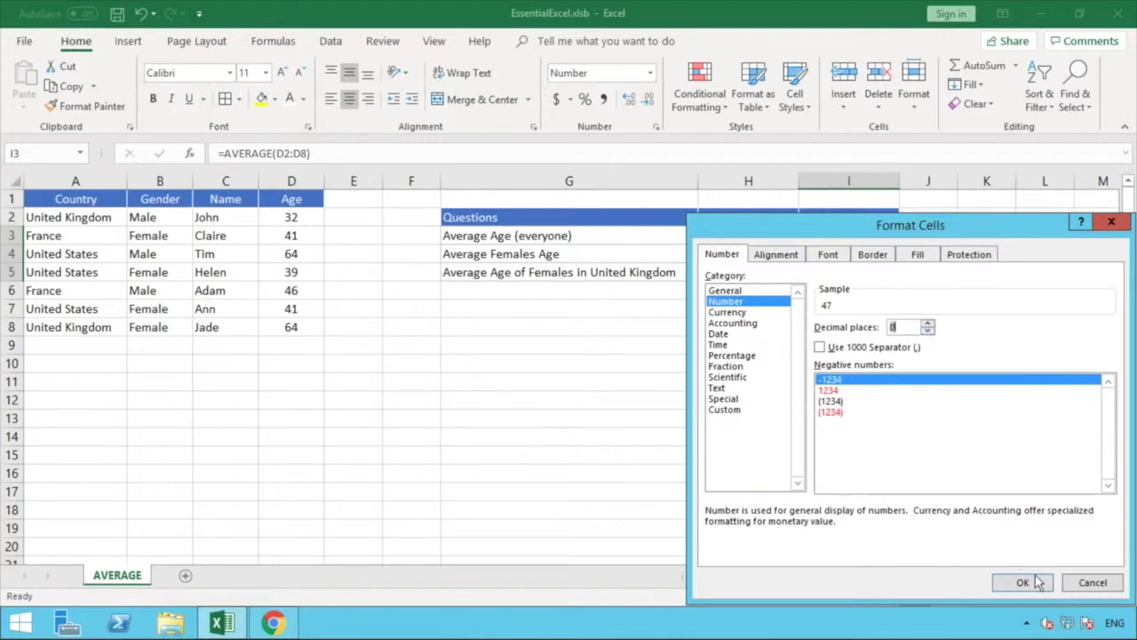
left_click(1028, 582)
left_click(870, 343)
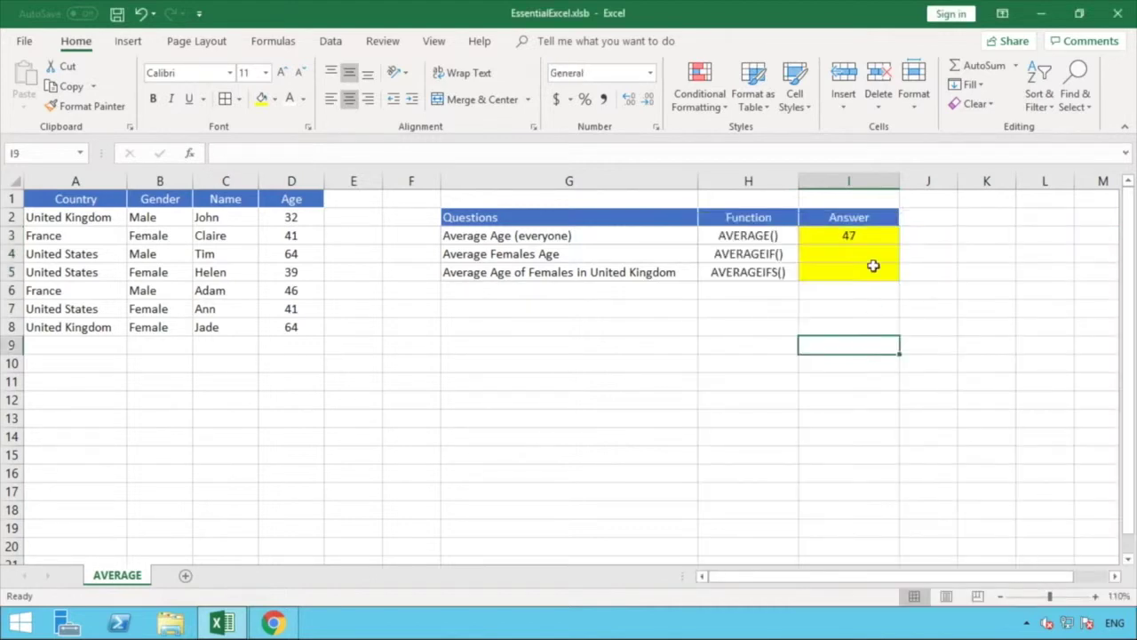
Step: Start an AVERAGEIF formula in answer cell I4 for the average age of females
left_click(829, 232)
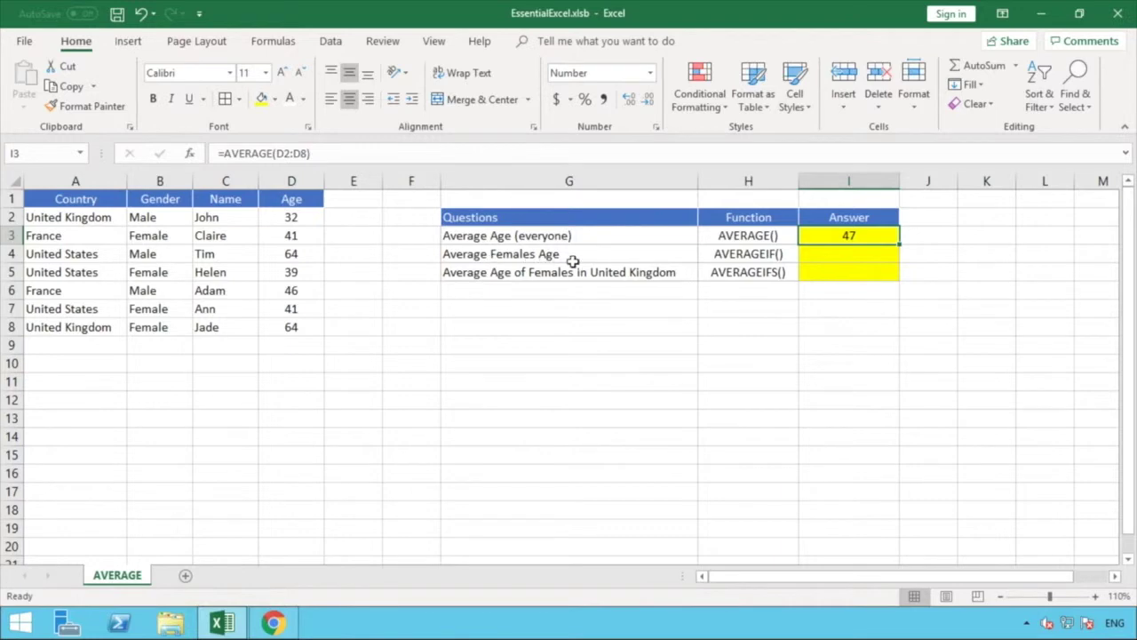
left_click(860, 250)
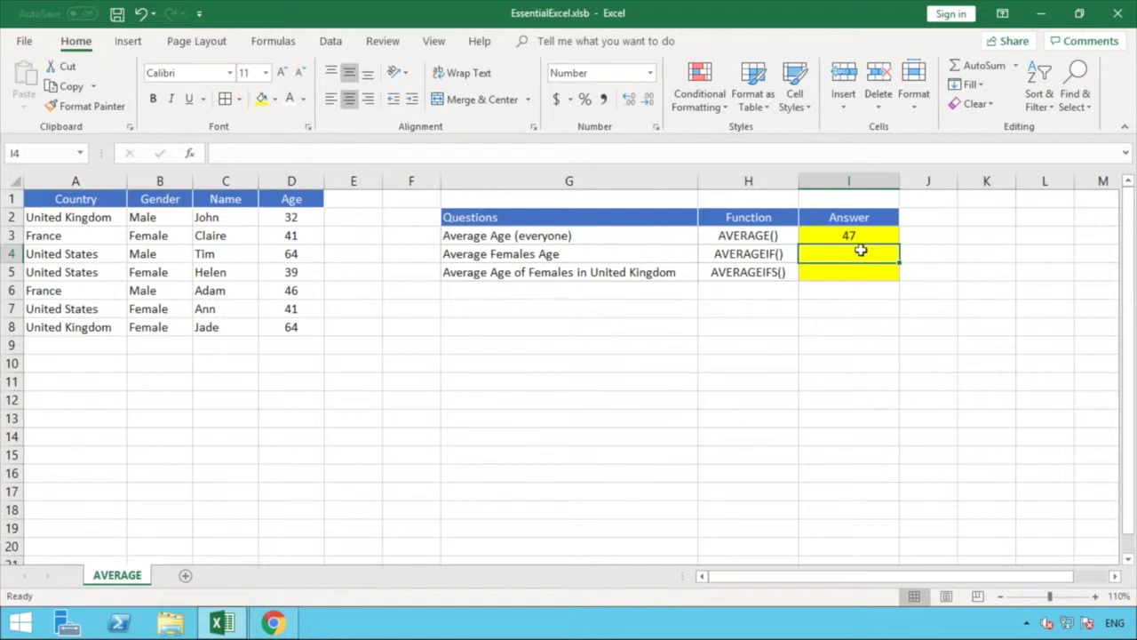
type("=")
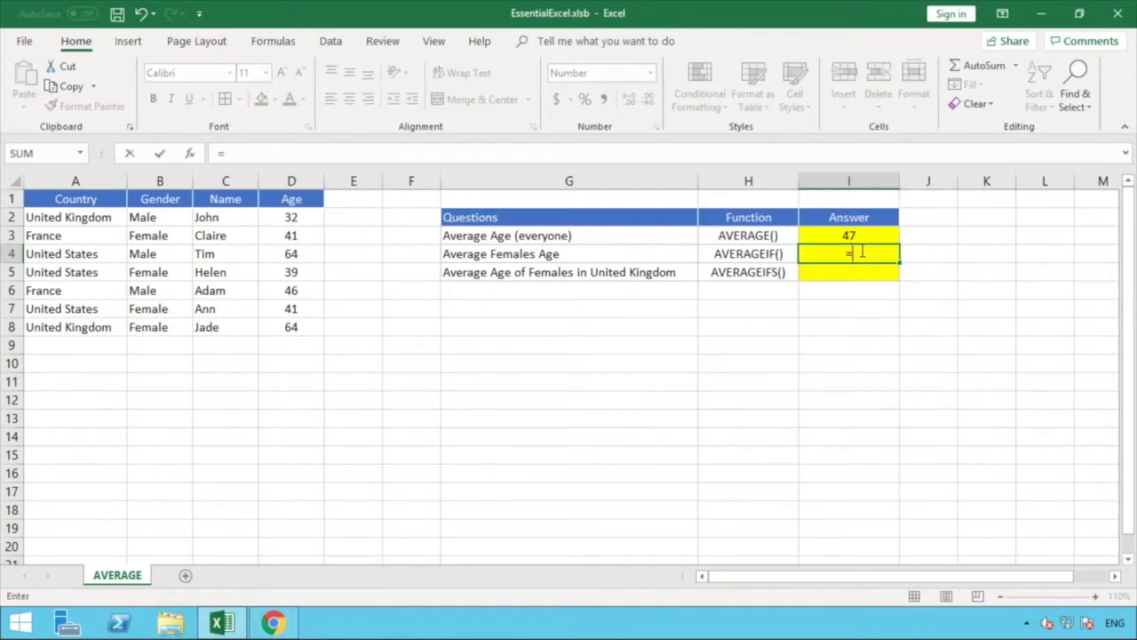
type("A")
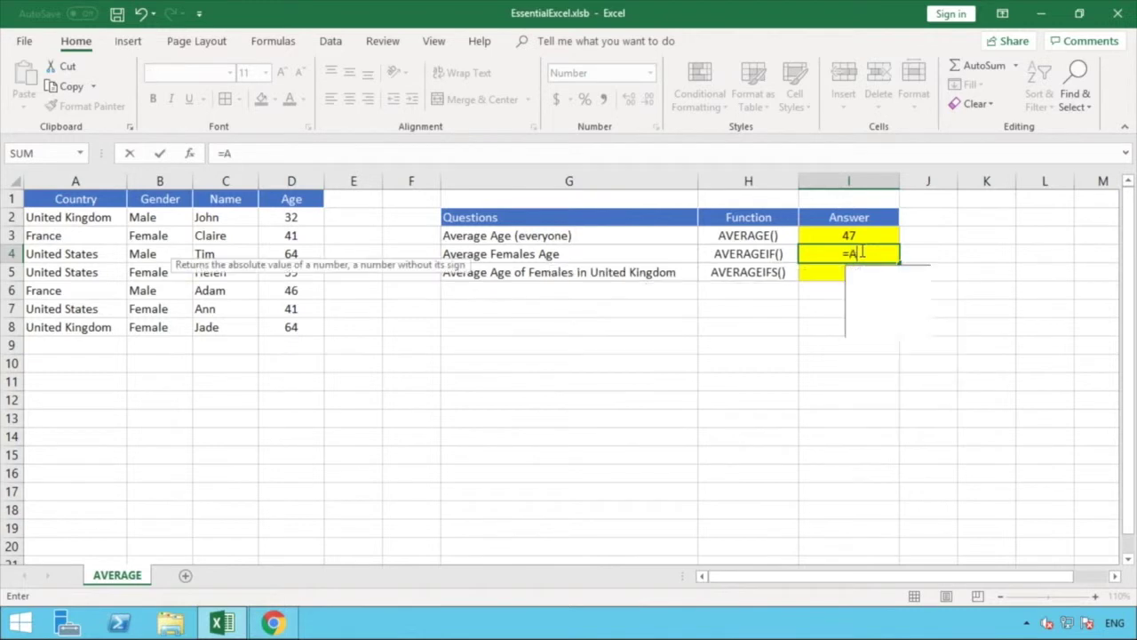
type("VERAGE")
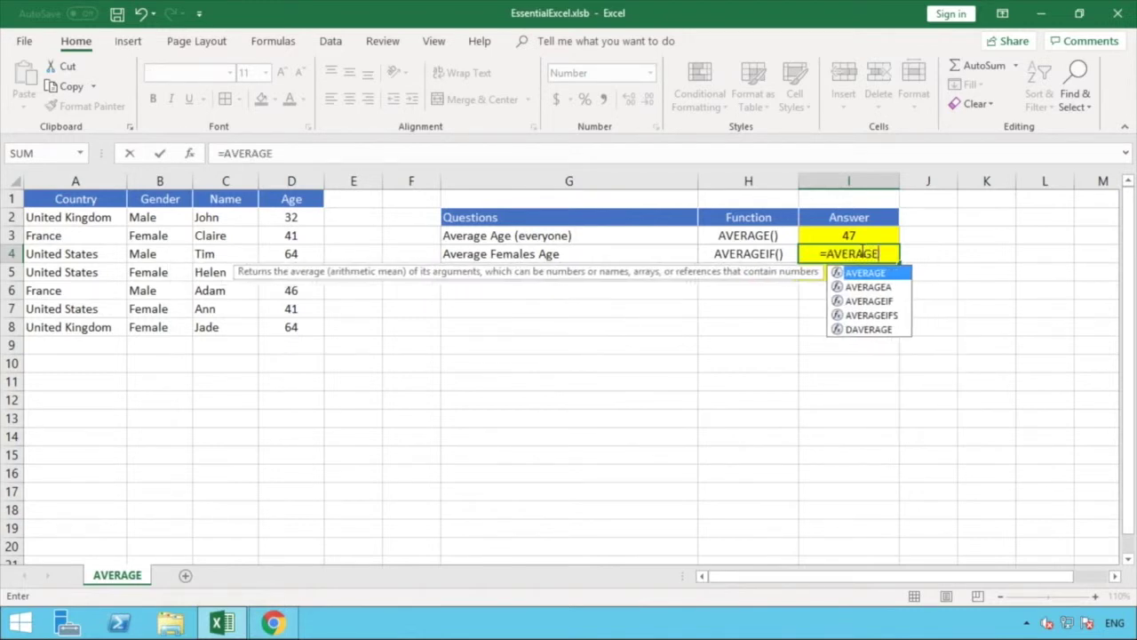
type("IF")
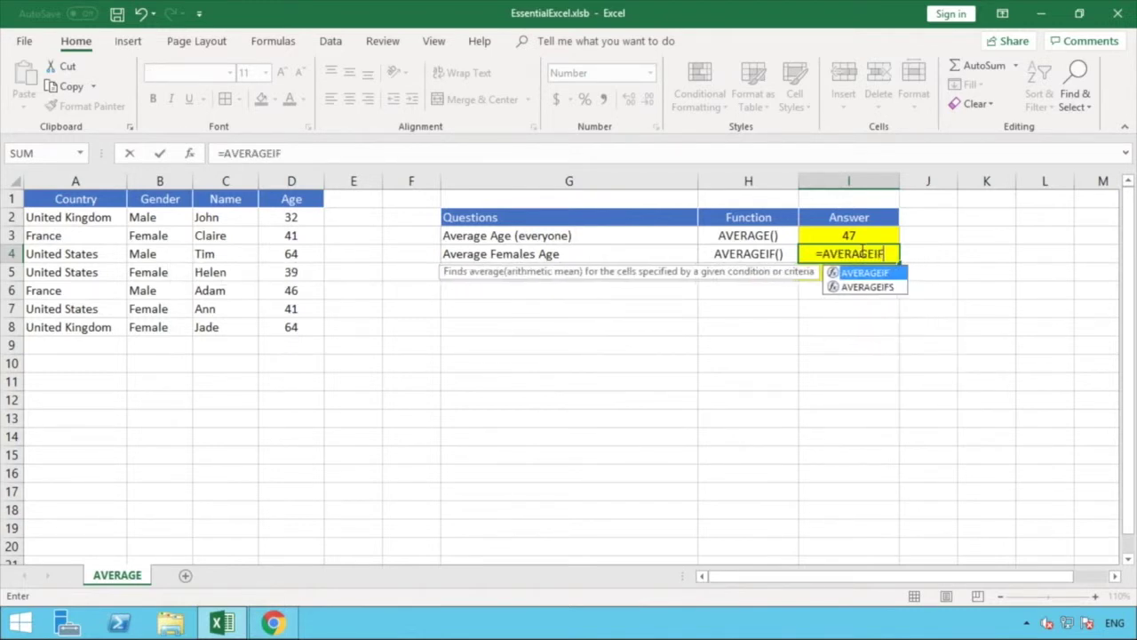
type("(")
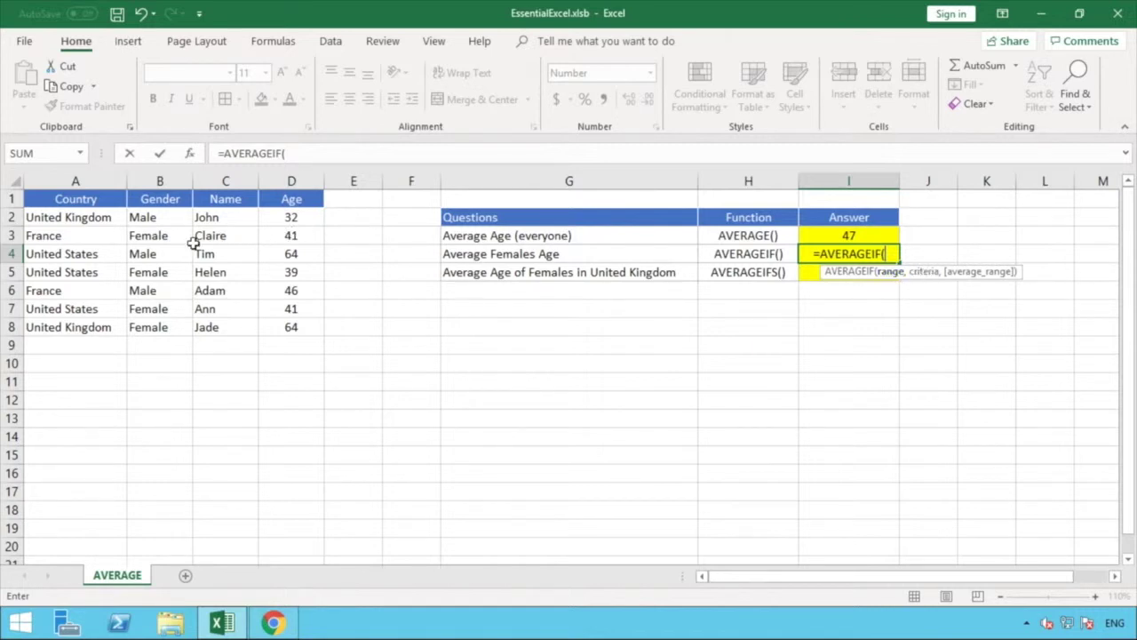
Step: Complete the formula in I4 so it averages the ages of females: =AVERAGEIF(B2:B8,"Female",D2:D8)
left_click(164, 218)
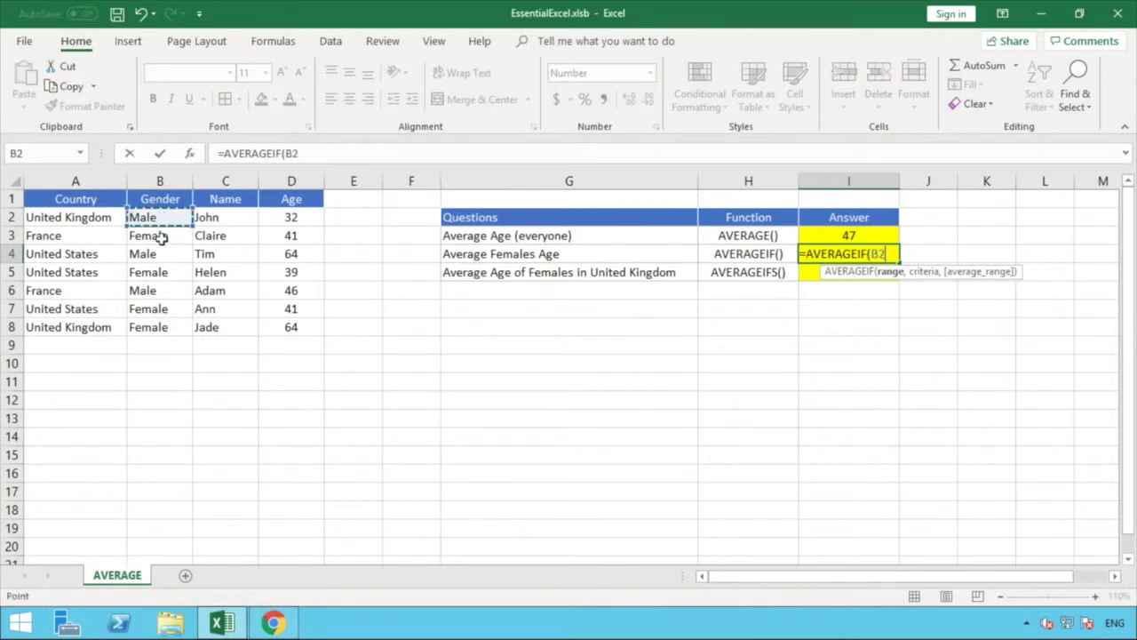
left_click_drag(160, 238, 159, 326)
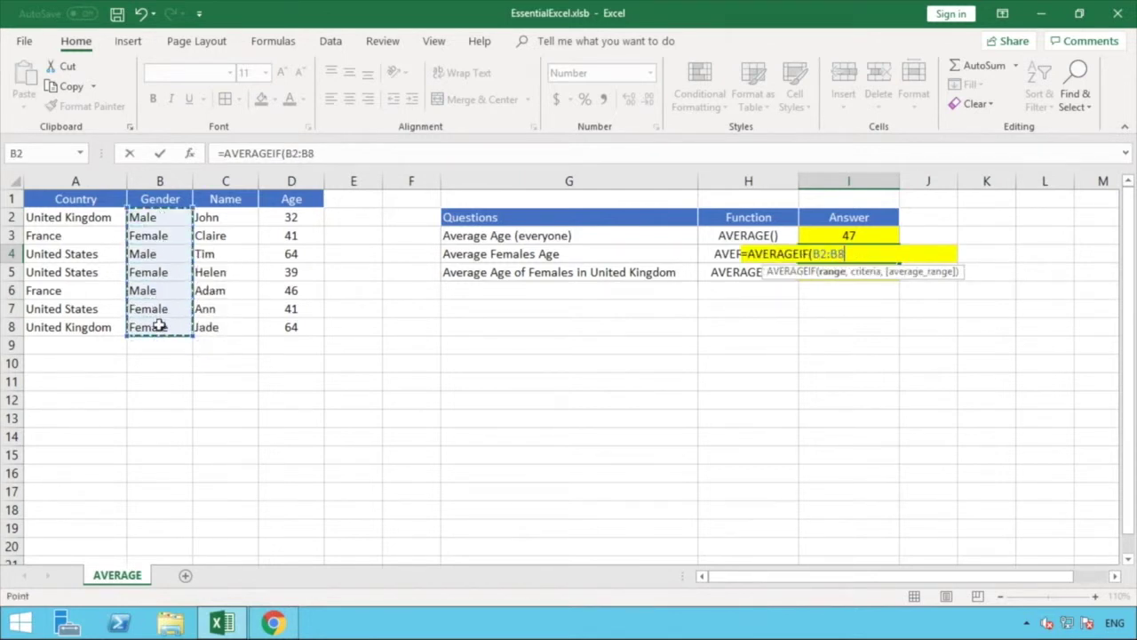
type(",")
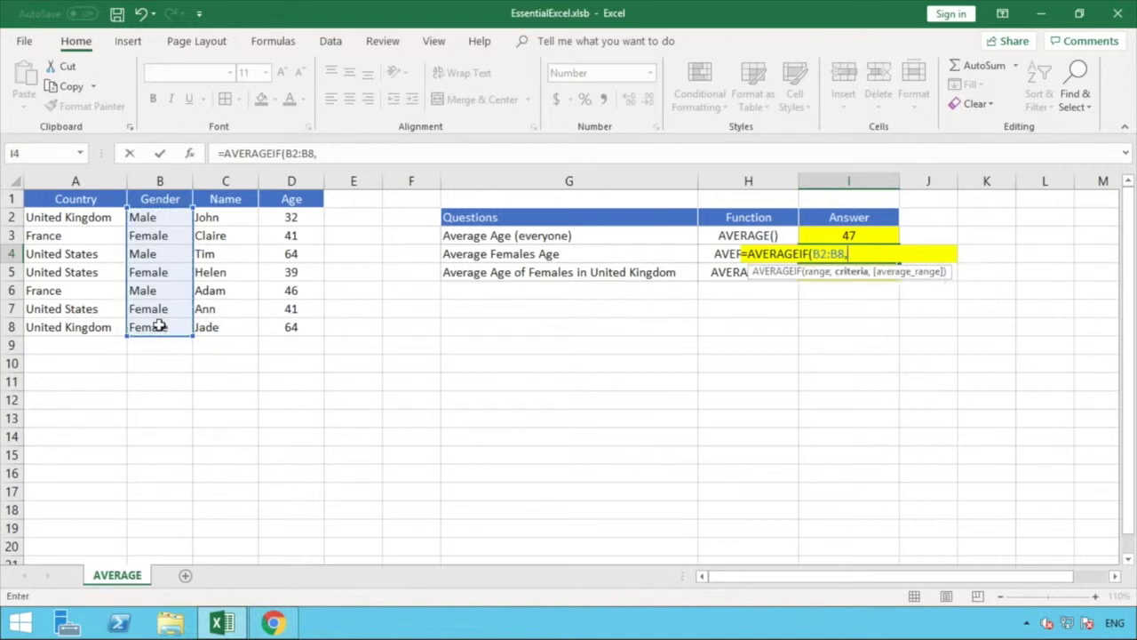
type("\"Female\"")
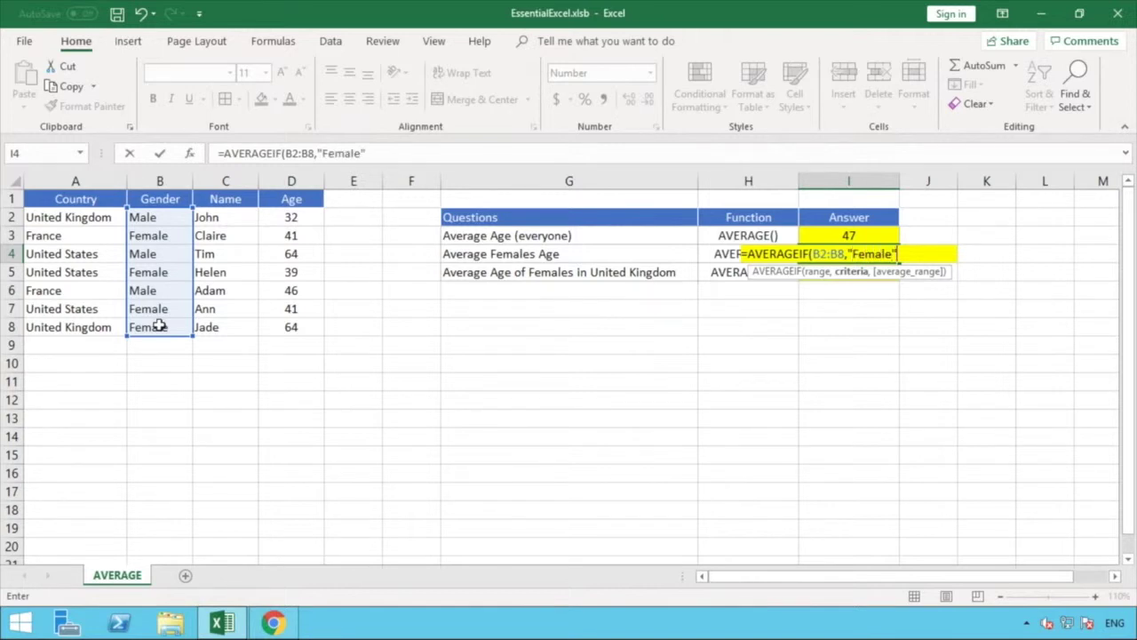
type(",")
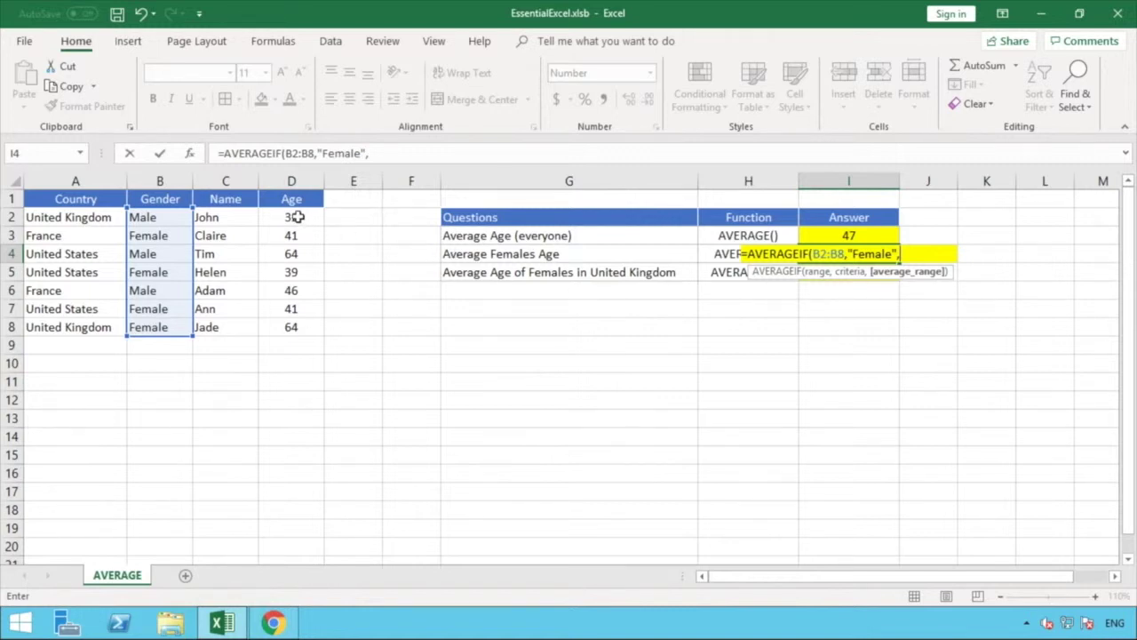
left_click_drag(297, 217, 293, 327)
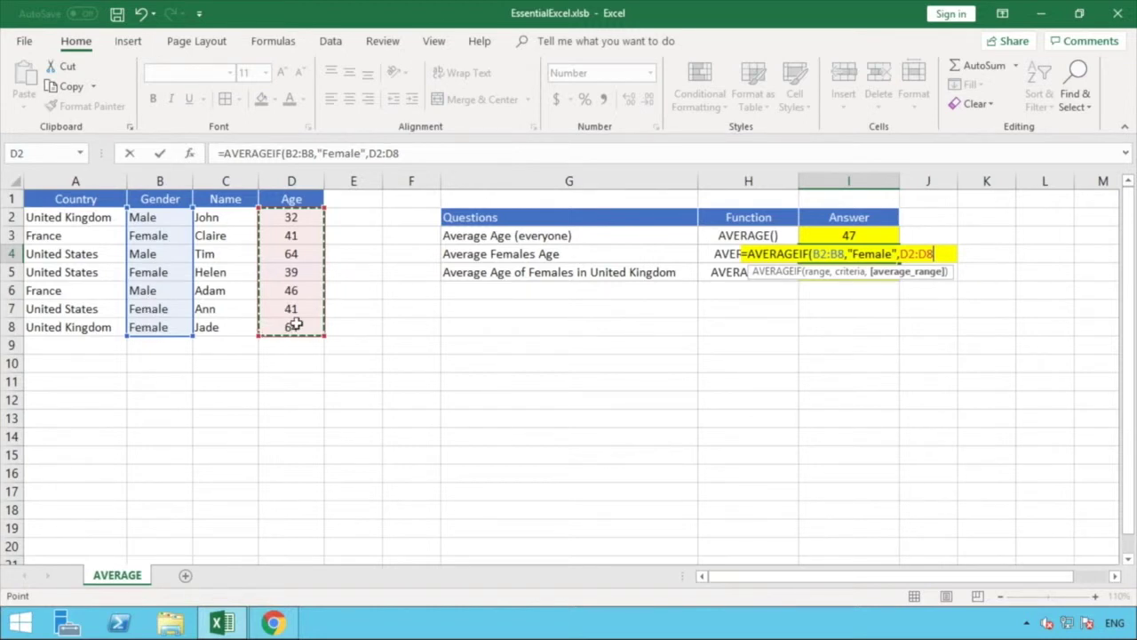
left_click(462, 158)
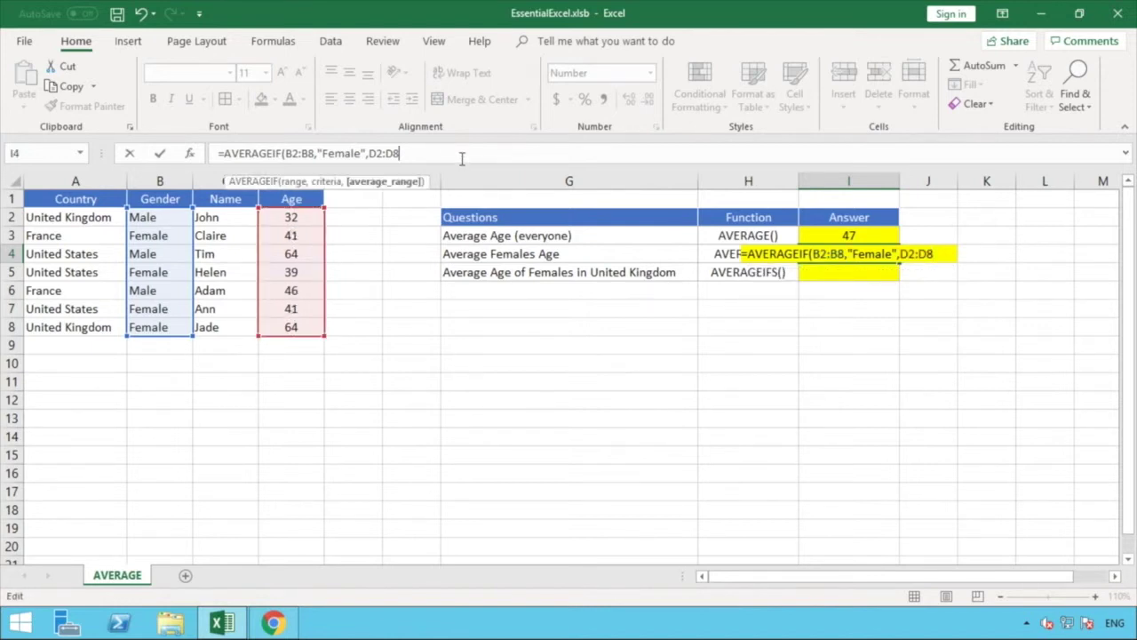
type(")")
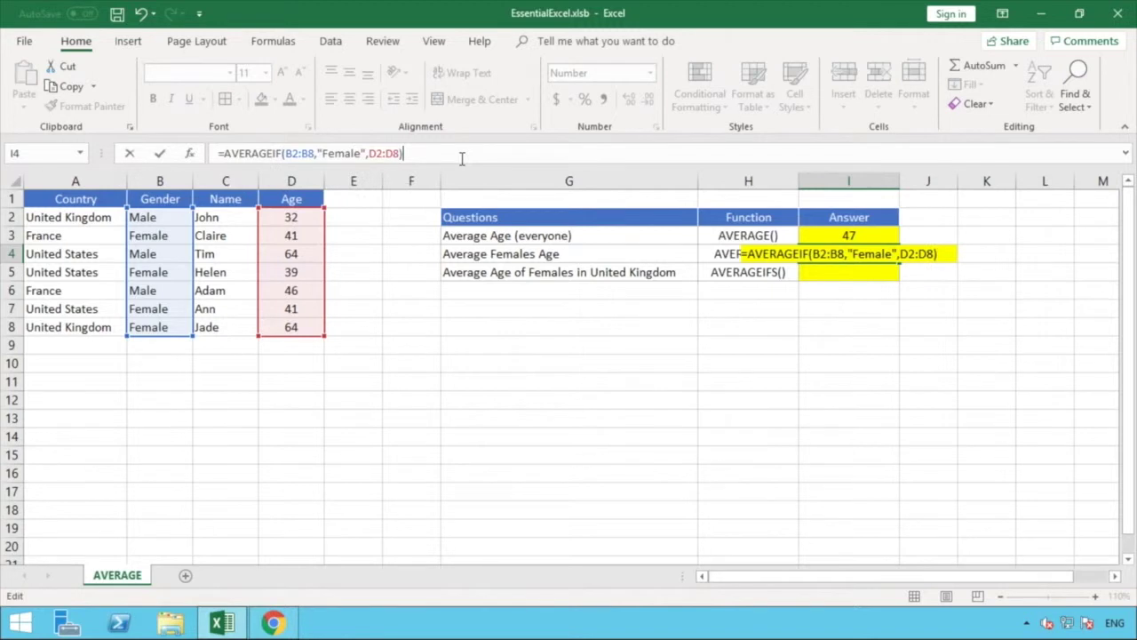
key("Return")
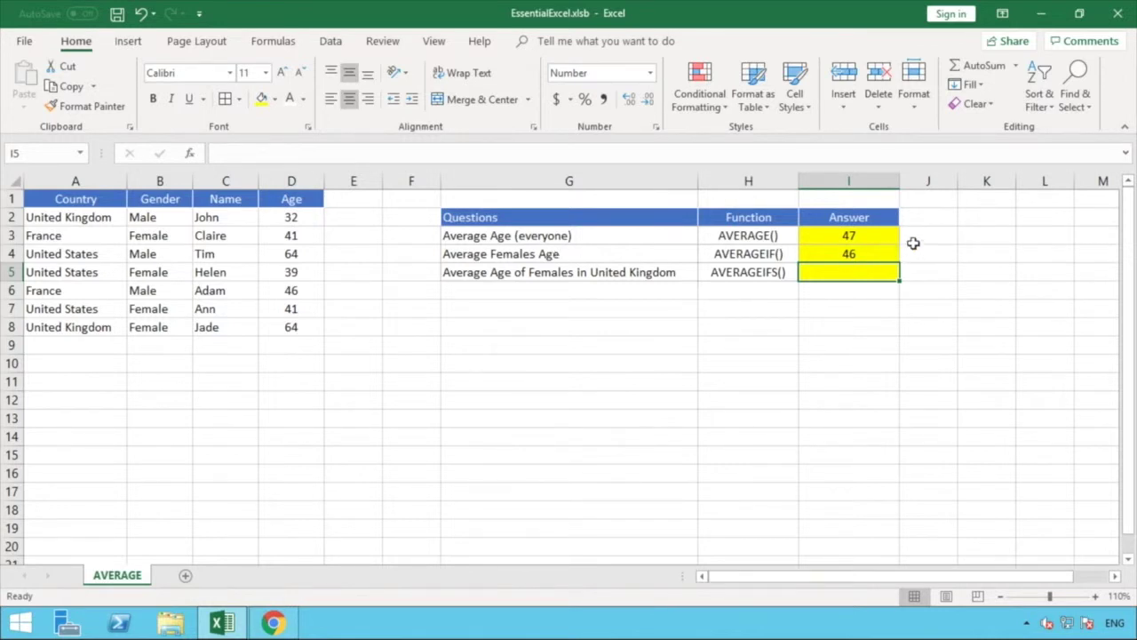
left_click(866, 253)
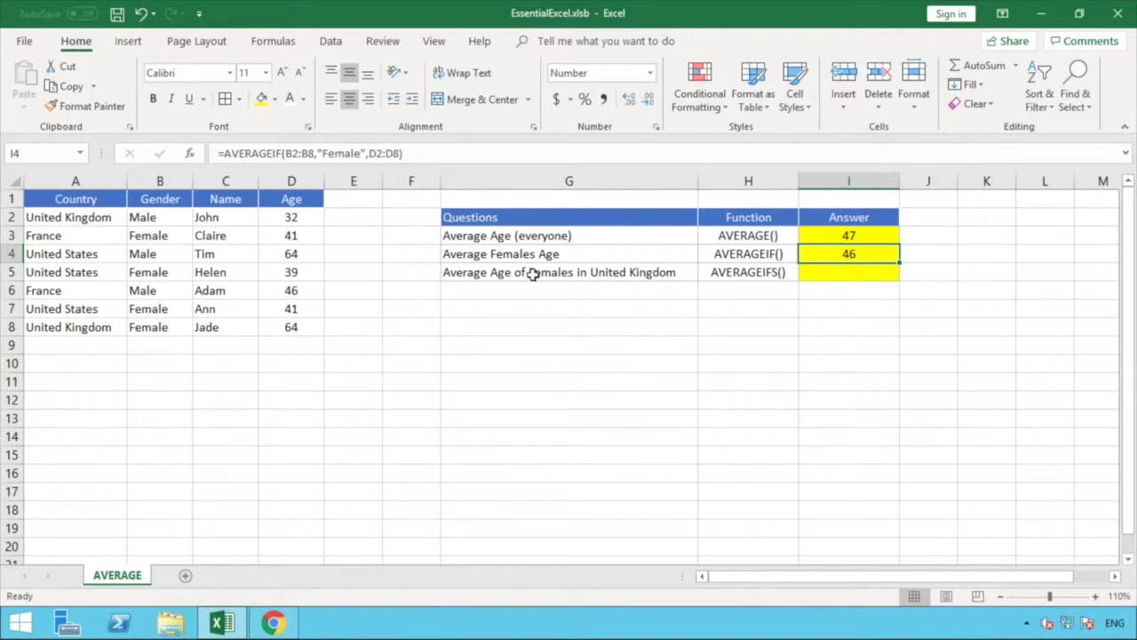
left_click(307, 235)
left_click(699, 395)
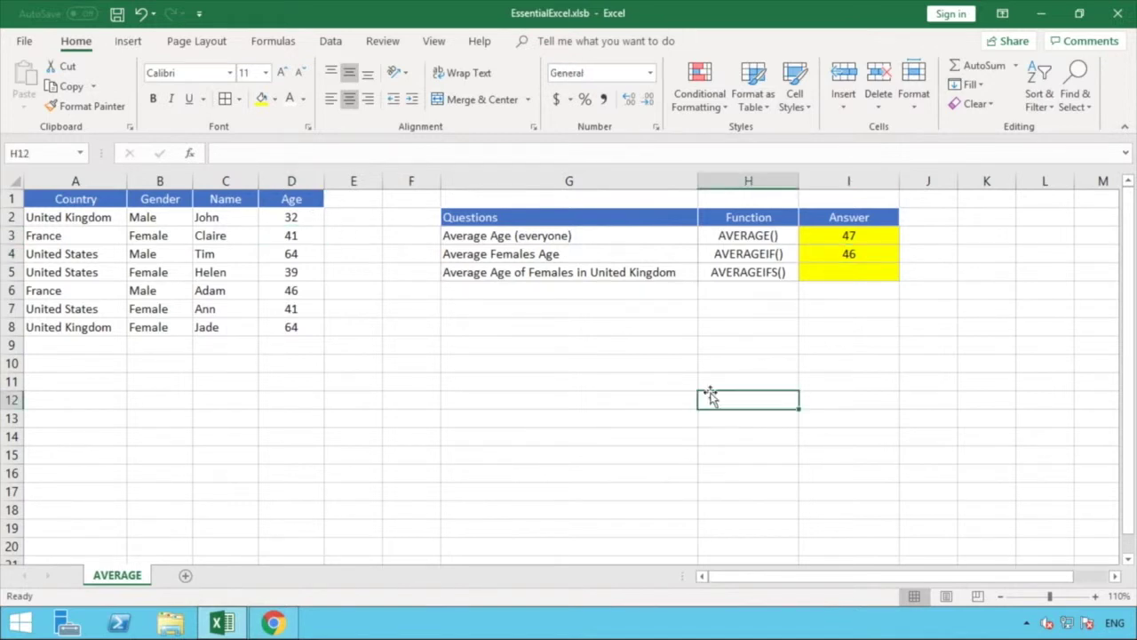
left_click(859, 271)
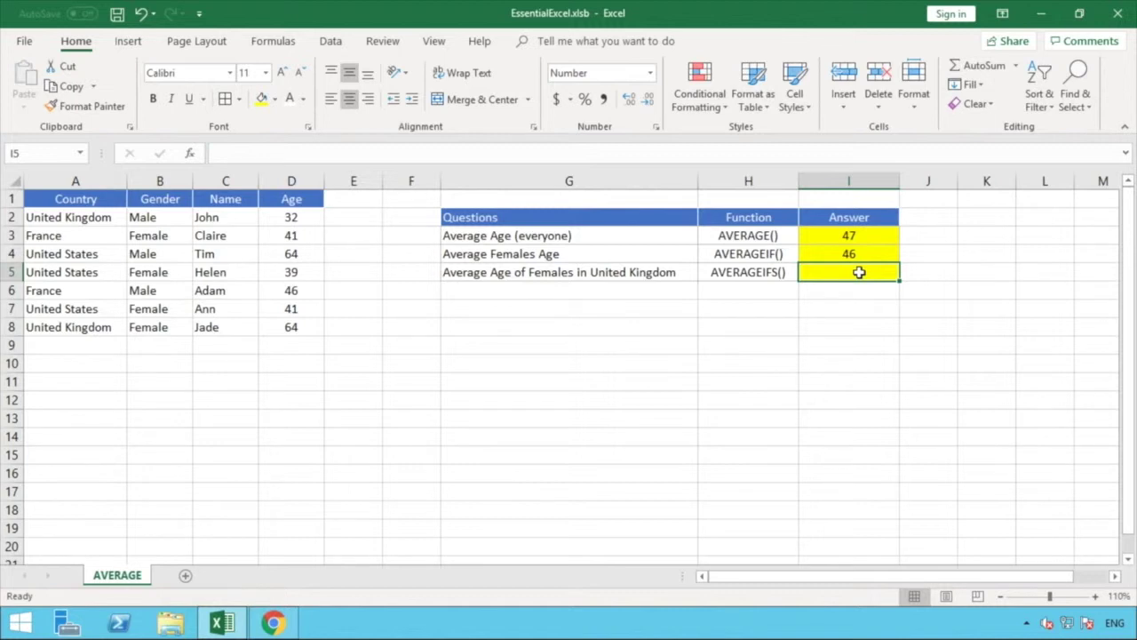
left_click(865, 253)
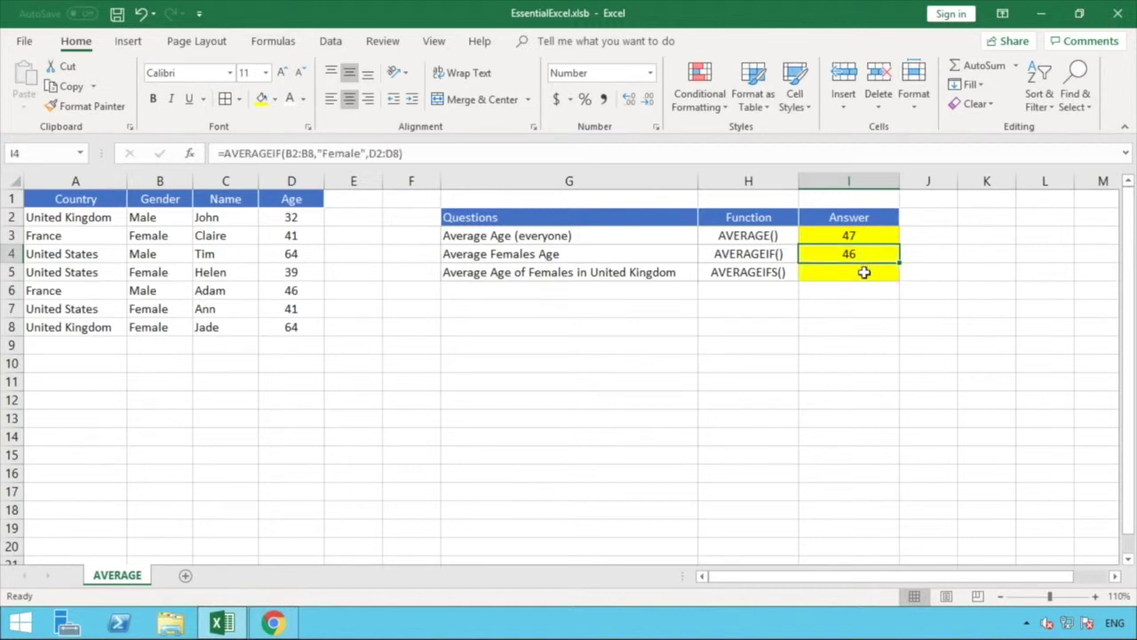
Step: Start an AVERAGEIFS formula in answer cell I5 with the ages D2:D8 as the average range
left_click(864, 272)
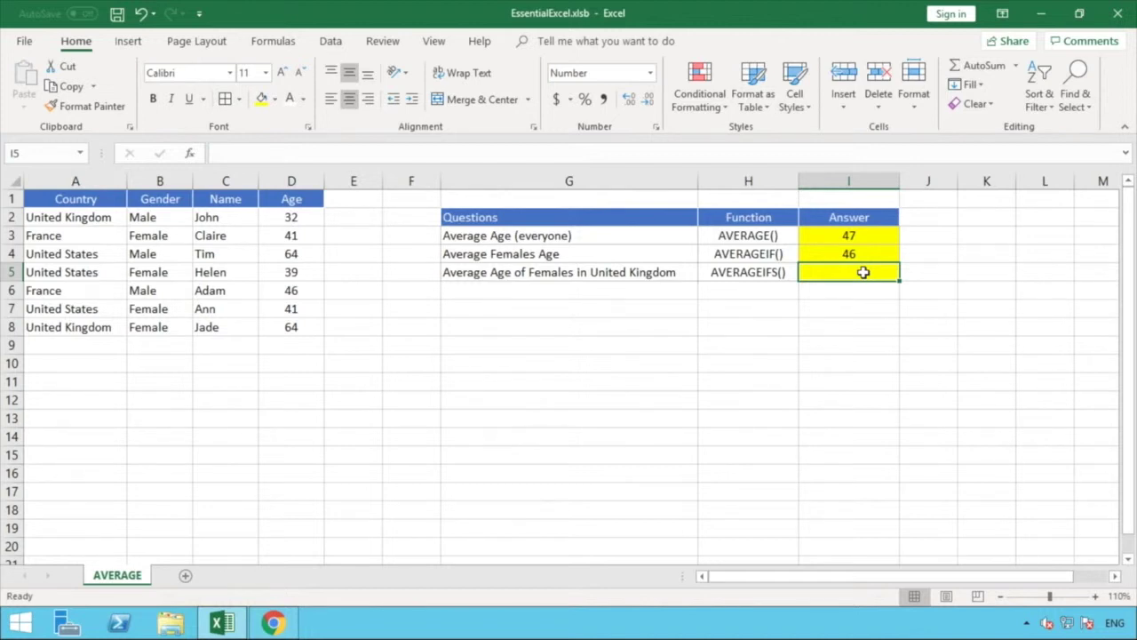
type("=")
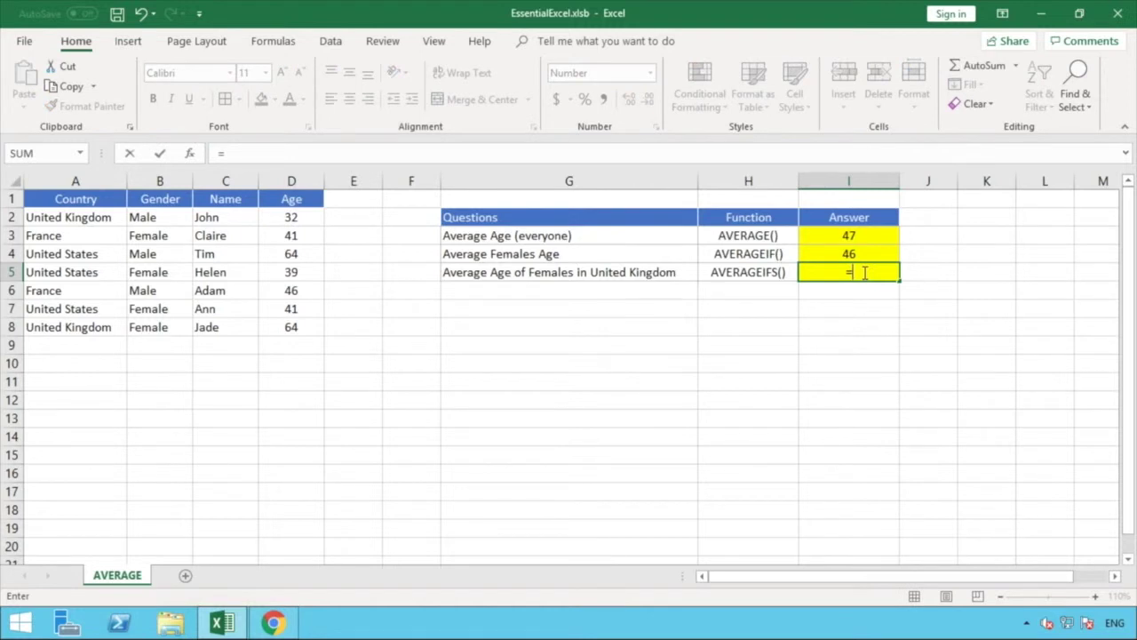
type("AV")
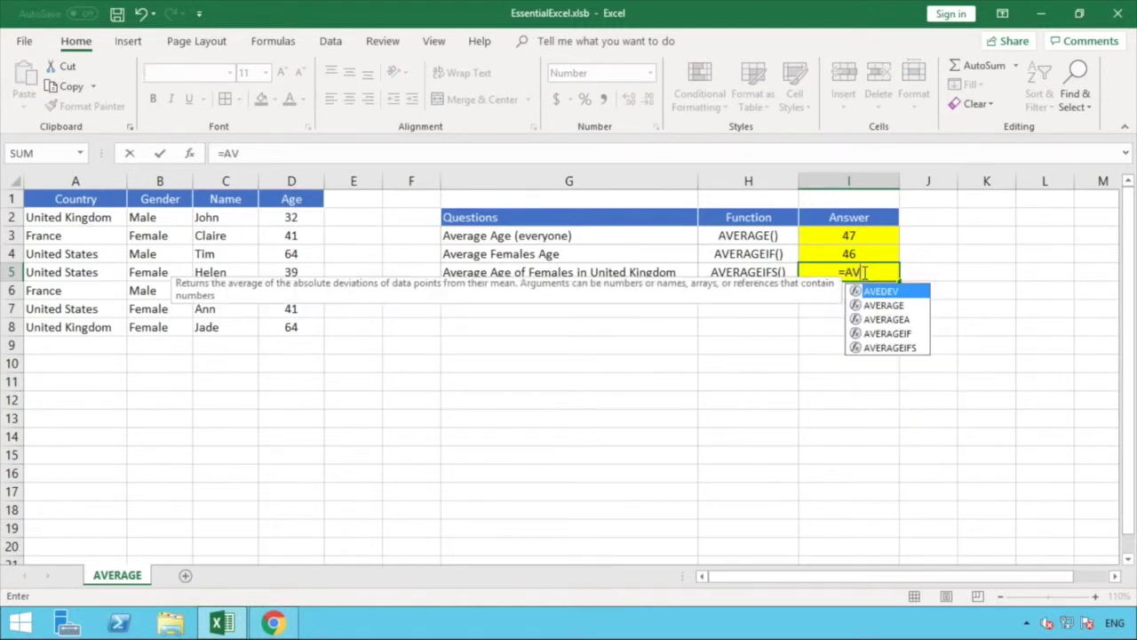
type("ER")
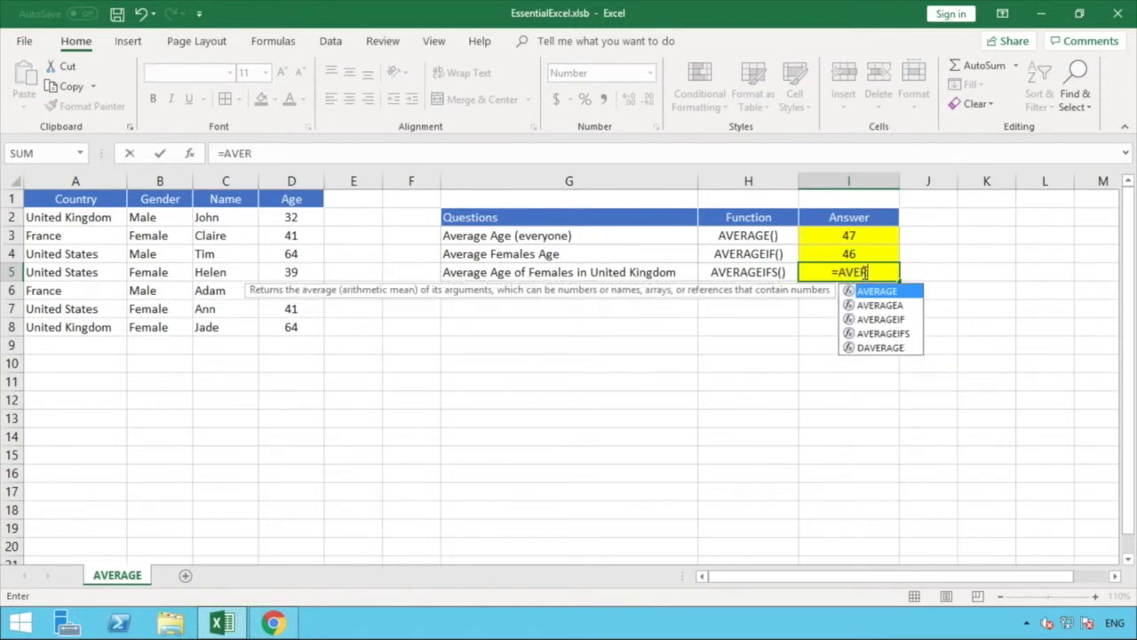
type("AGEI")
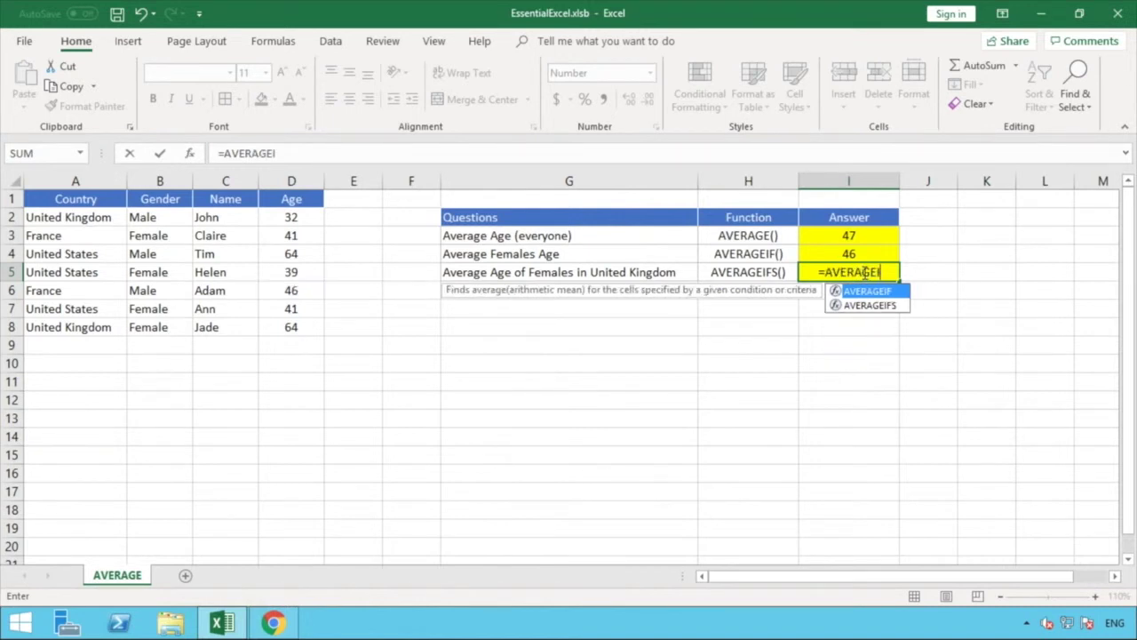
type("FS")
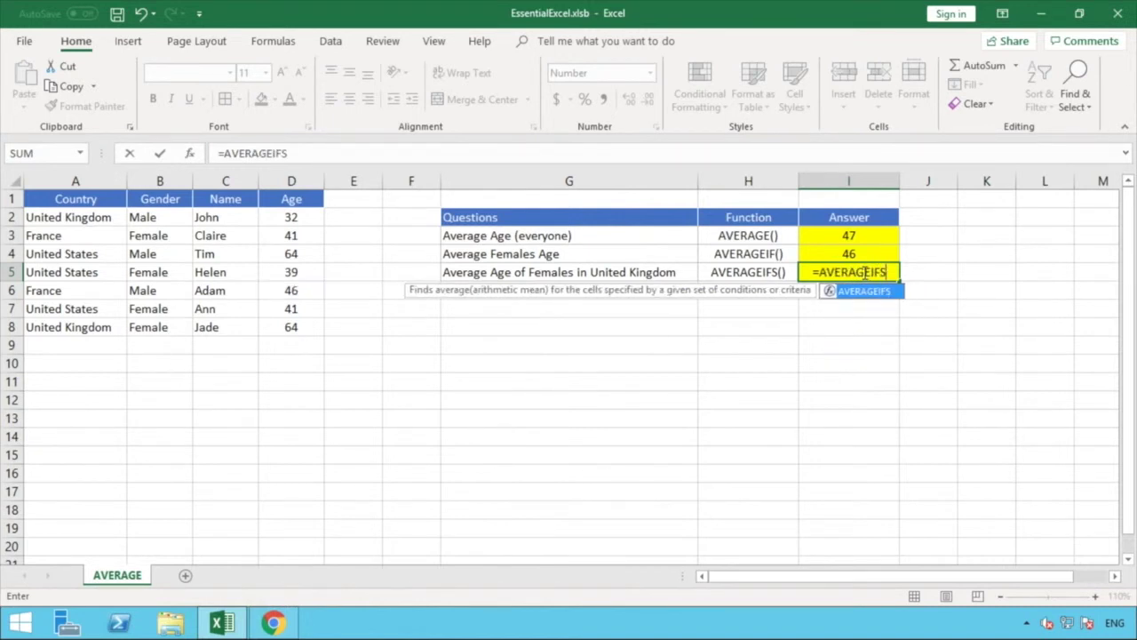
type("(")
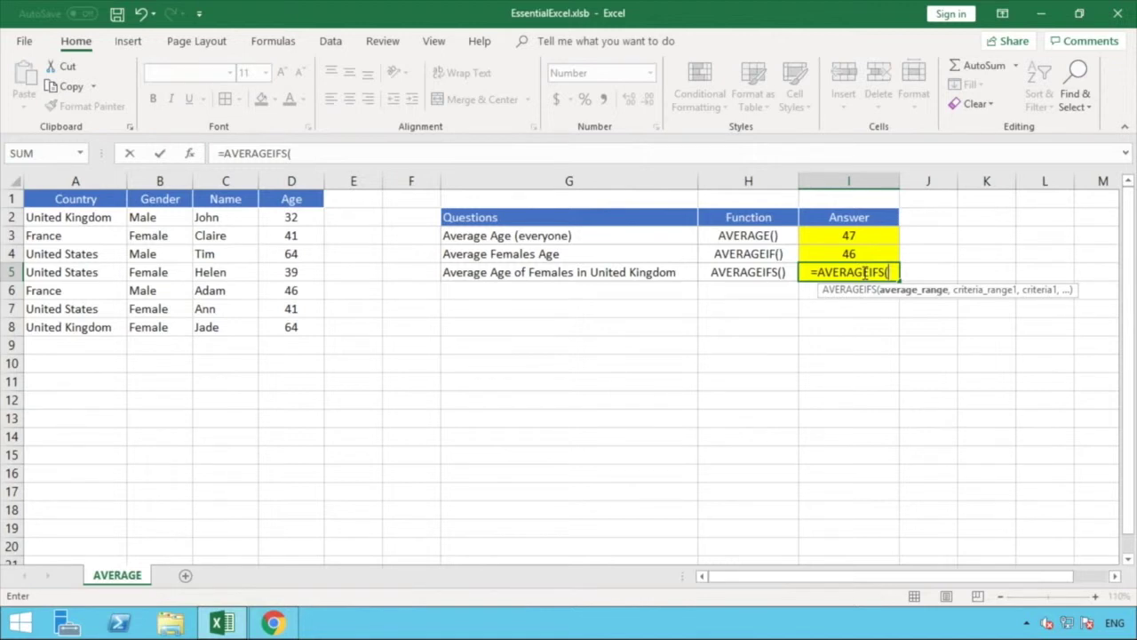
left_click(301, 215)
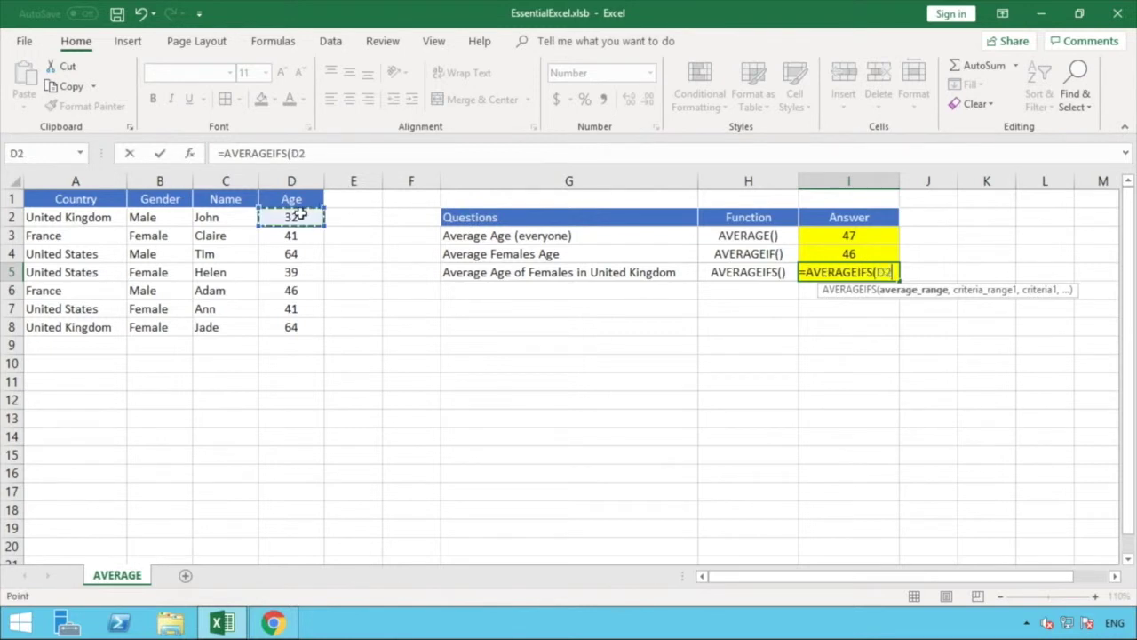
left_click_drag(300, 215, 291, 327)
type(",")
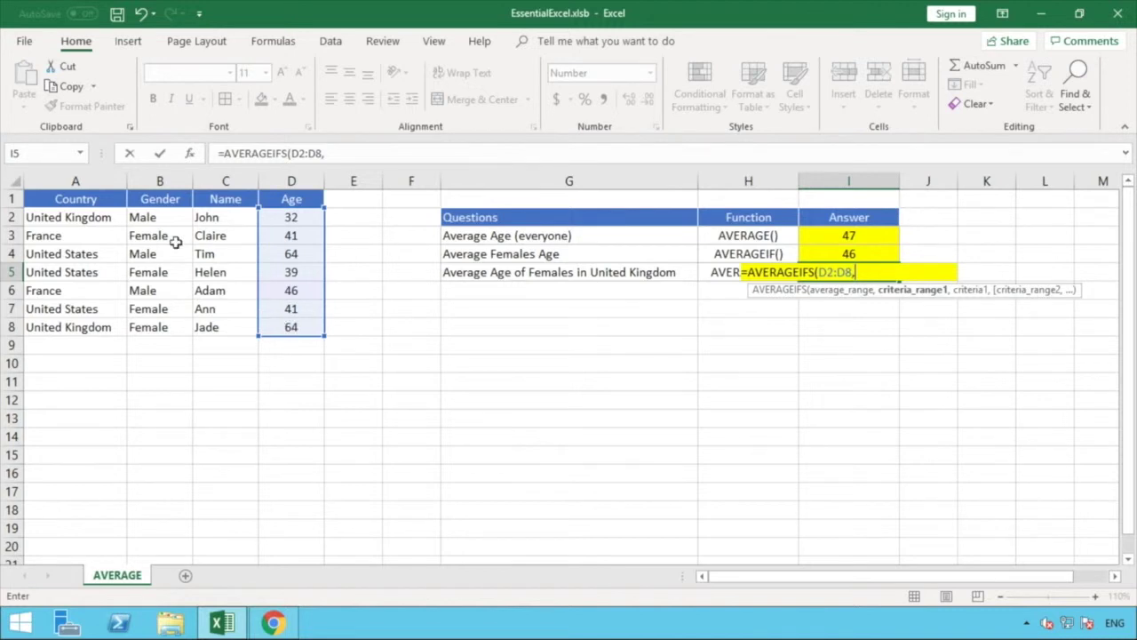
Step: Add the first condition to the AVERAGEIFS formula: gender range B2:B8 with the criterion "Female"
left_click_drag(167, 217, 162, 326)
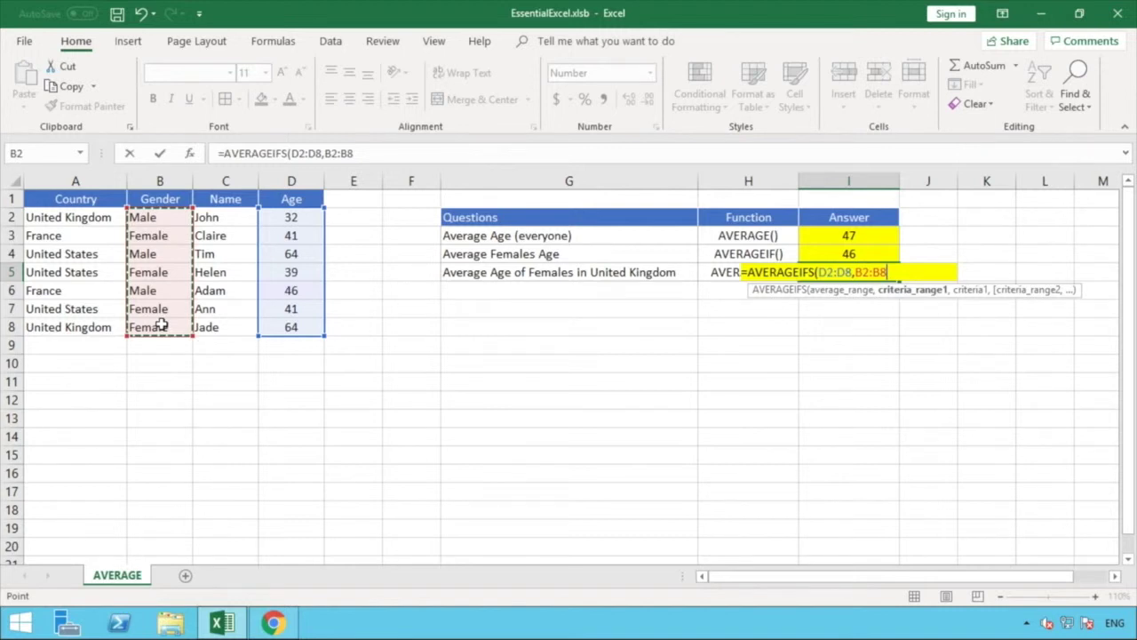
type(",")
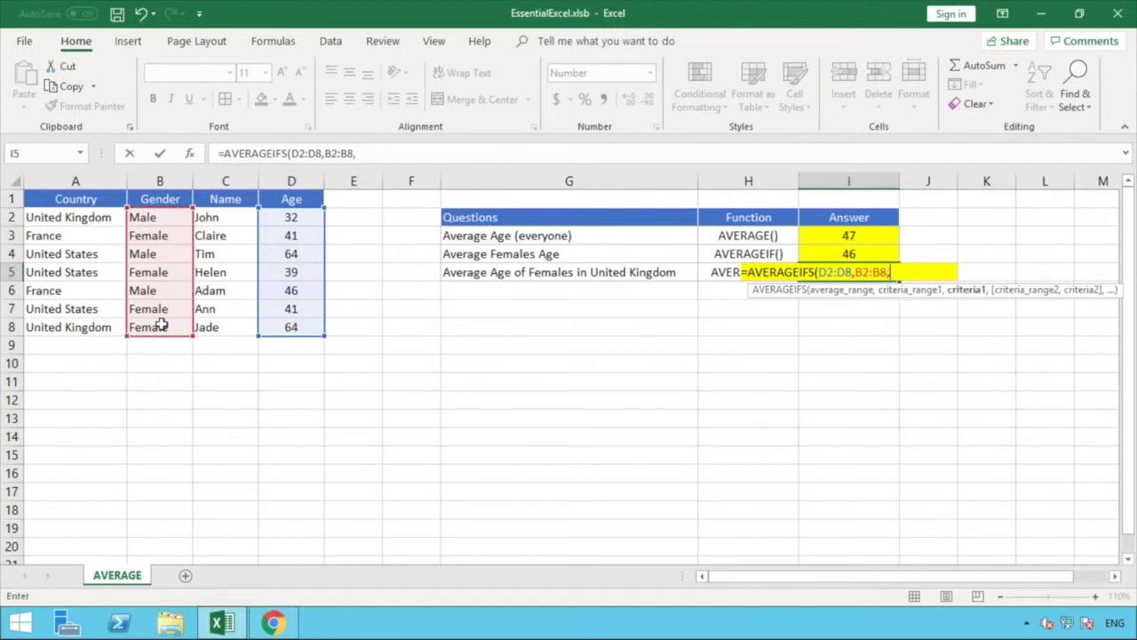
type("\"Female\"")
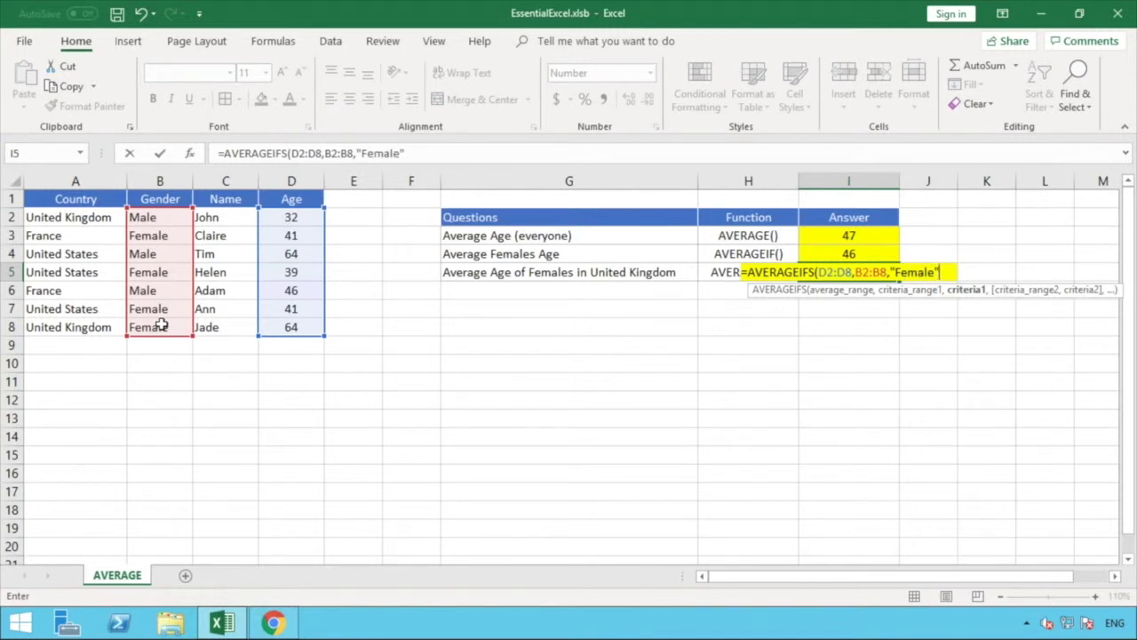
type(",")
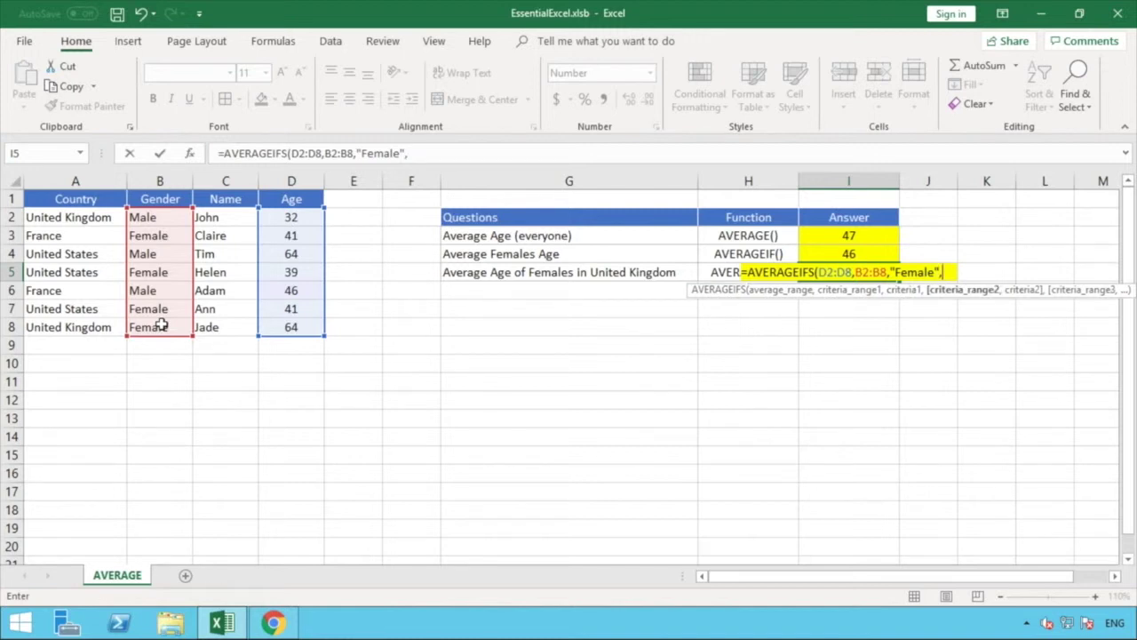
Step: Add the country range A2:A8 with the criterion "United Kingdom" as second condition and complete the AVERAGEIFS formula in I5
left_click(63, 222)
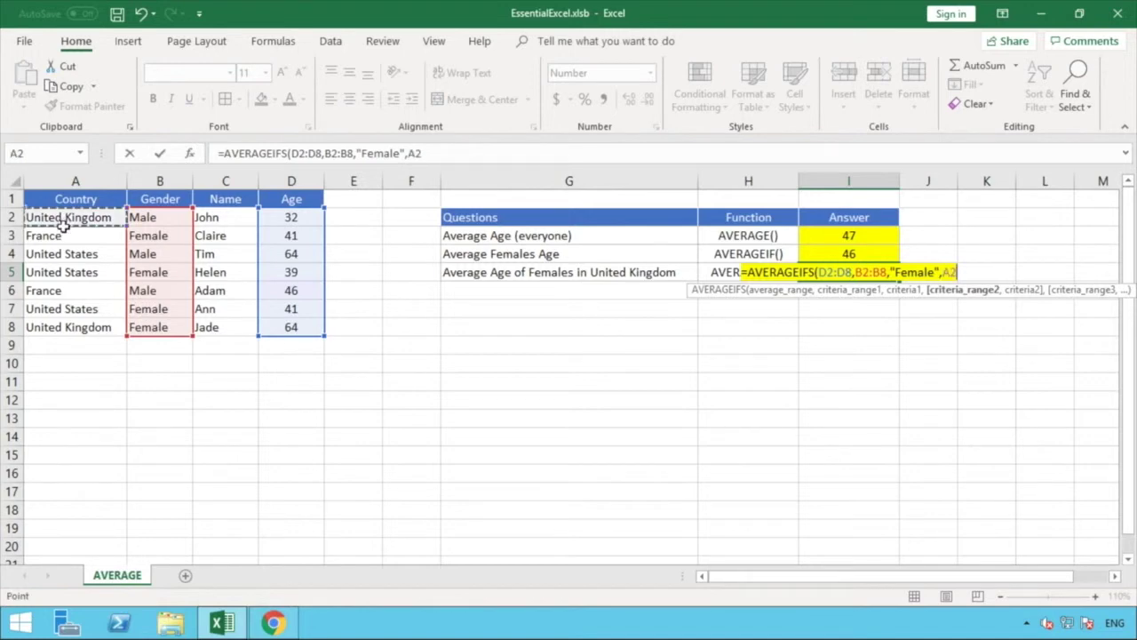
left_click_drag(64, 227, 60, 325)
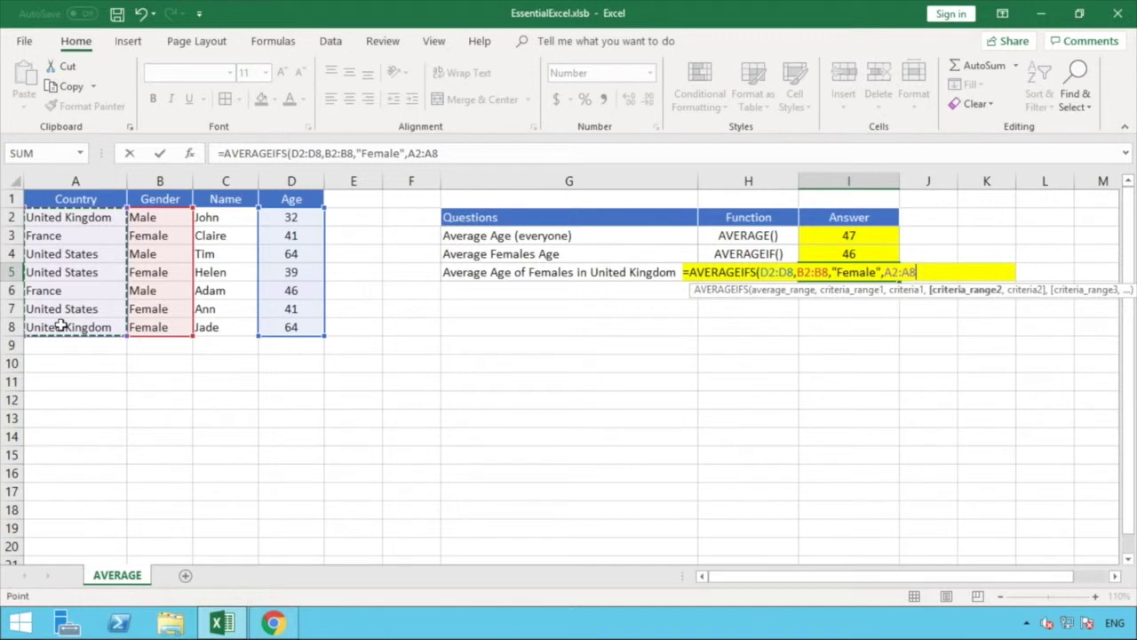
type(",")
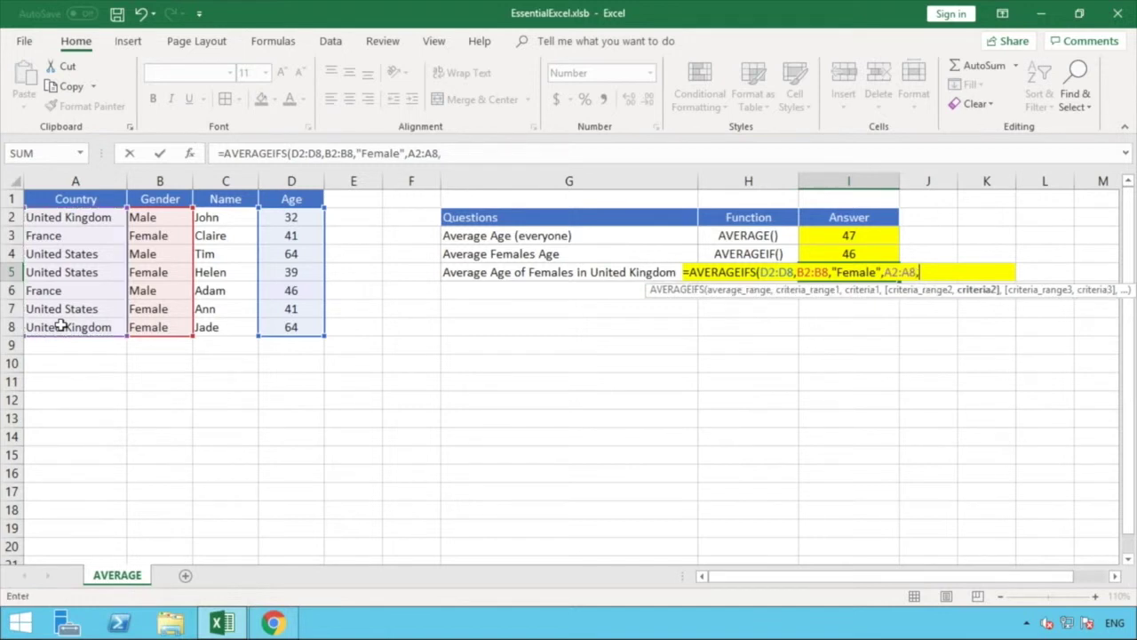
type("\"United K")
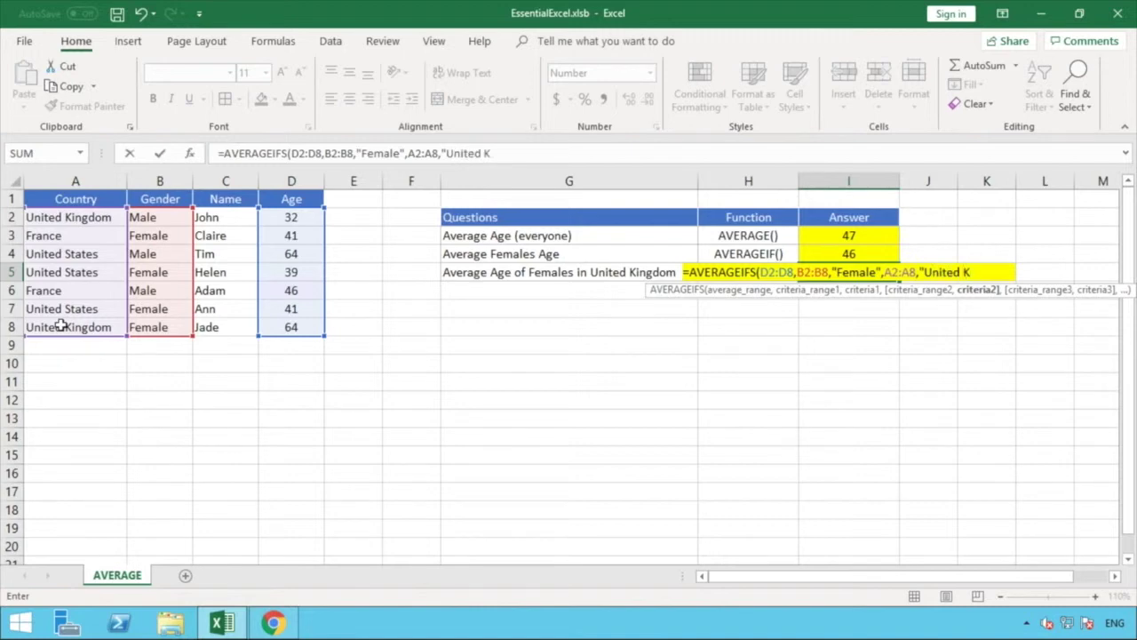
type("ingdom\"")
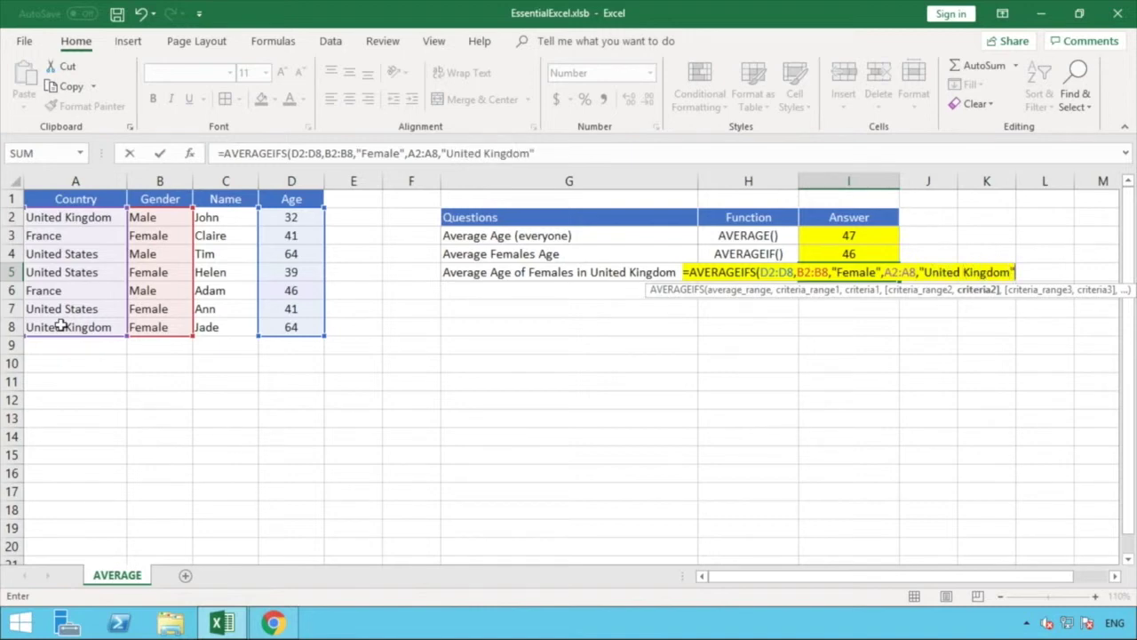
type(")")
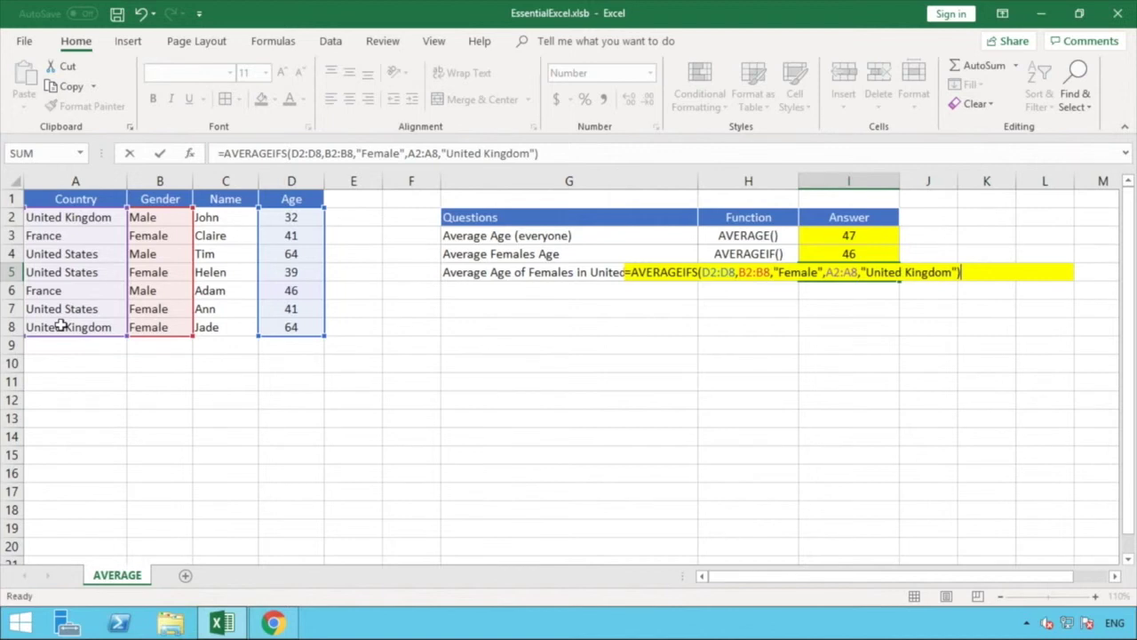
key("Return")
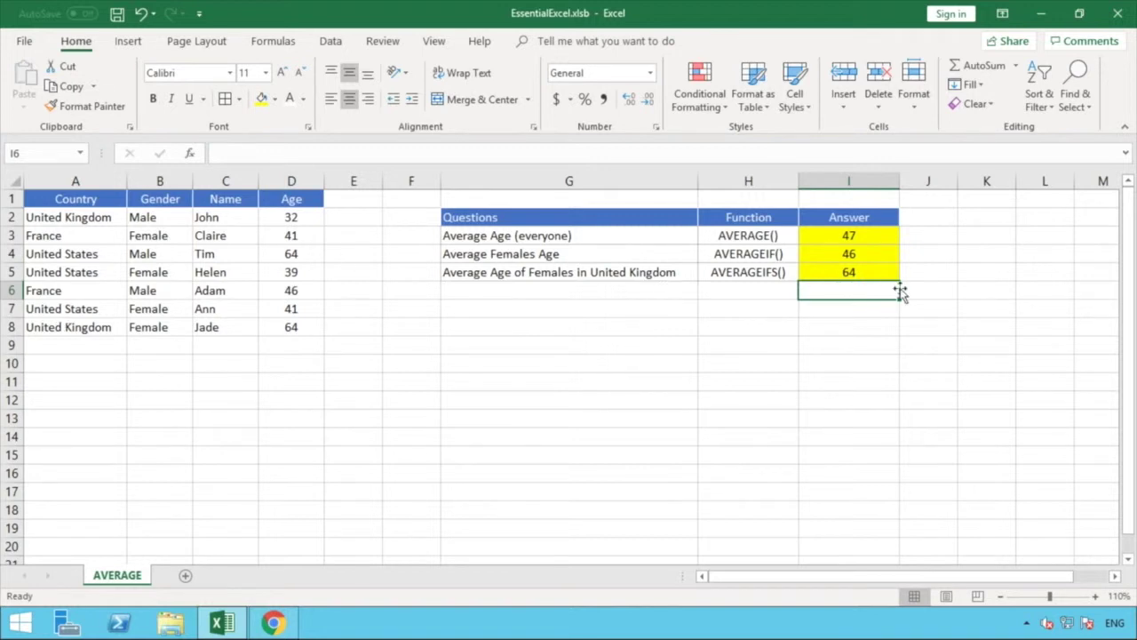
left_click(880, 270)
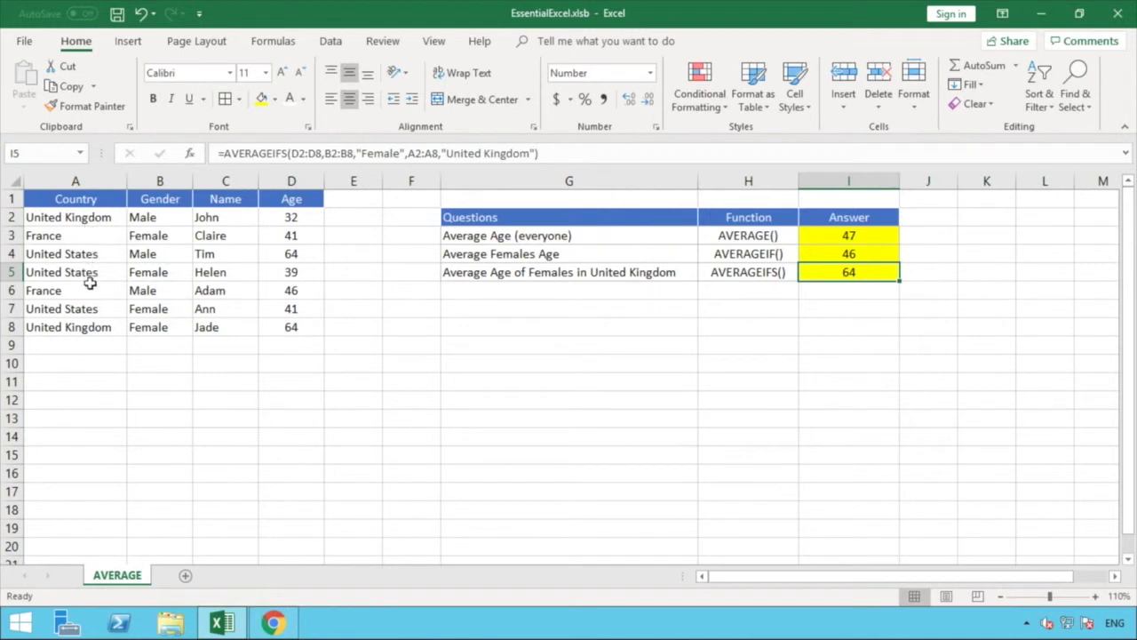
left_click(86, 327)
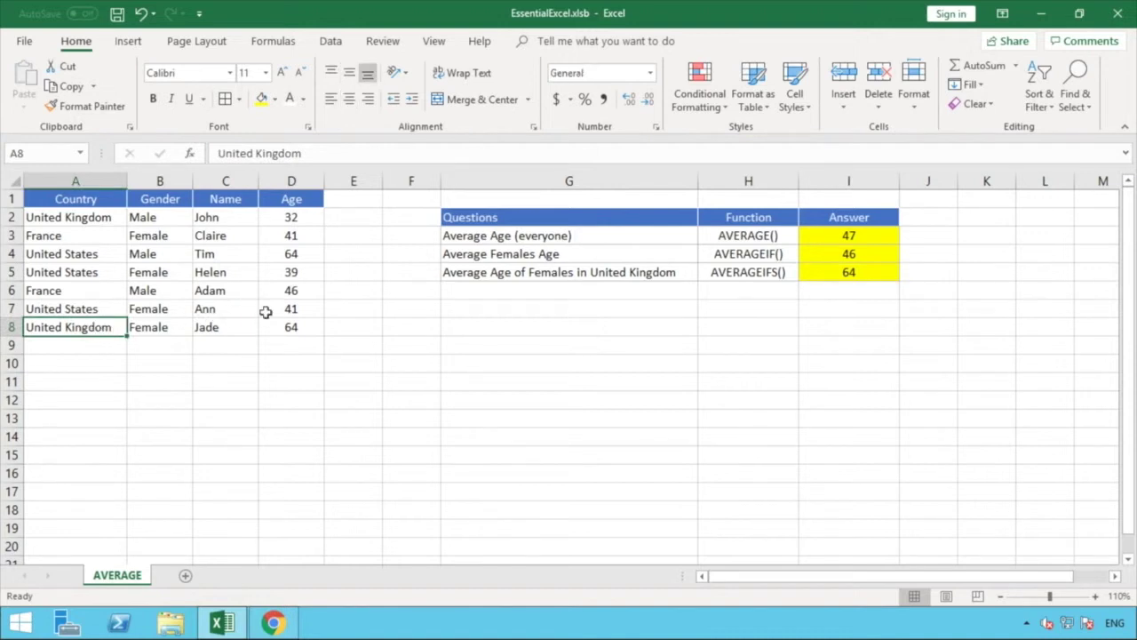
Step: Change the question in G5 to "Average Age of Females in United States"
left_click(292, 325)
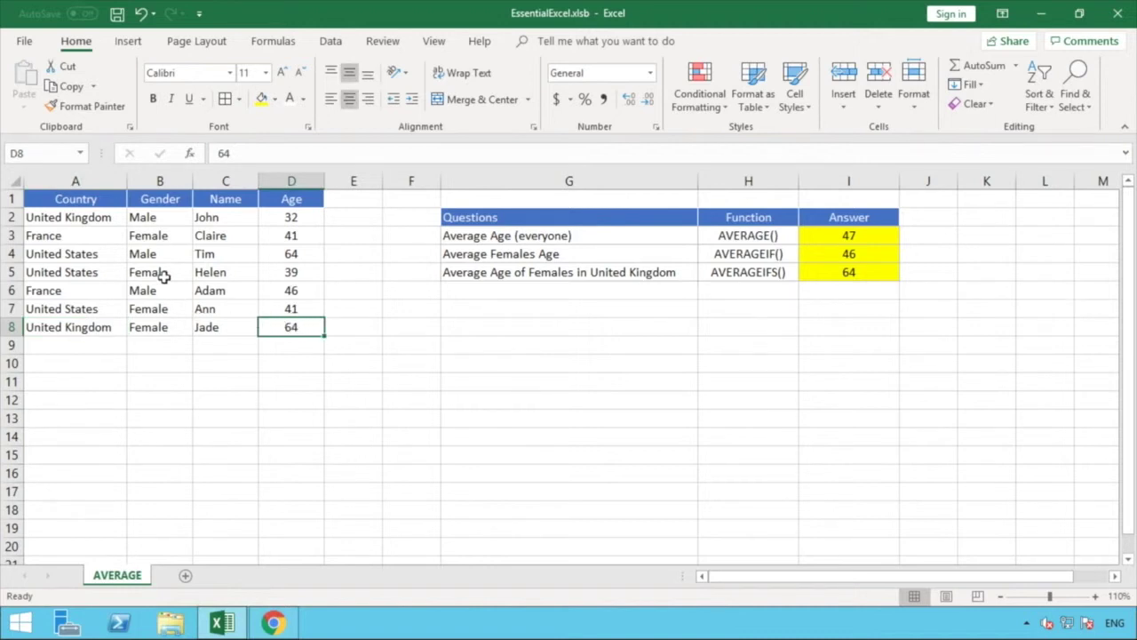
left_click(107, 272)
left_click(100, 308)
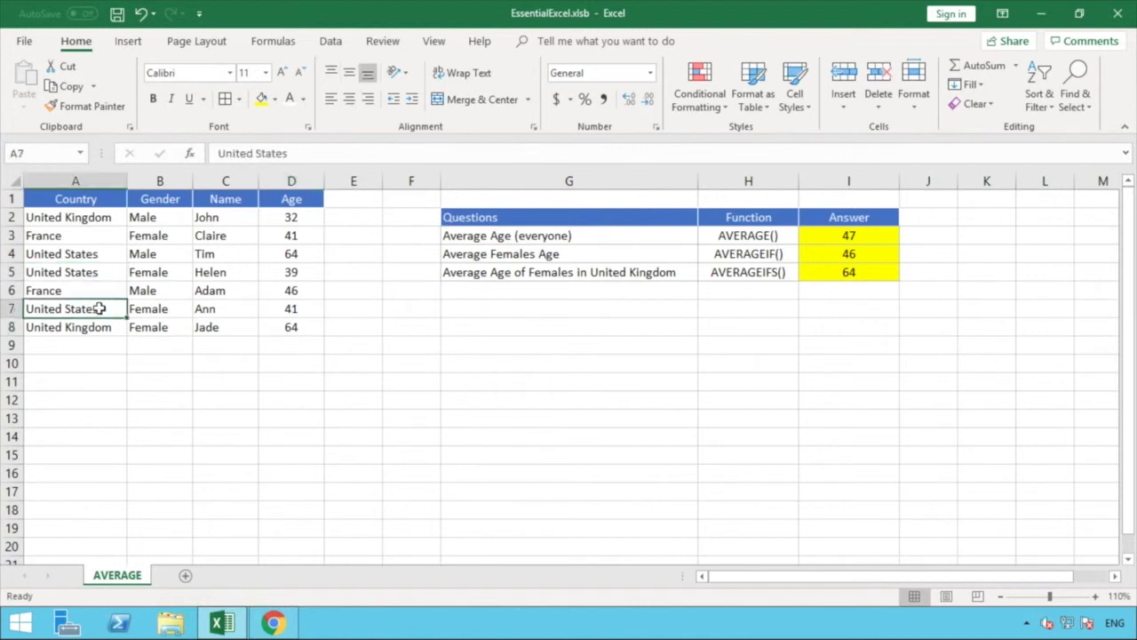
left_click(558, 272)
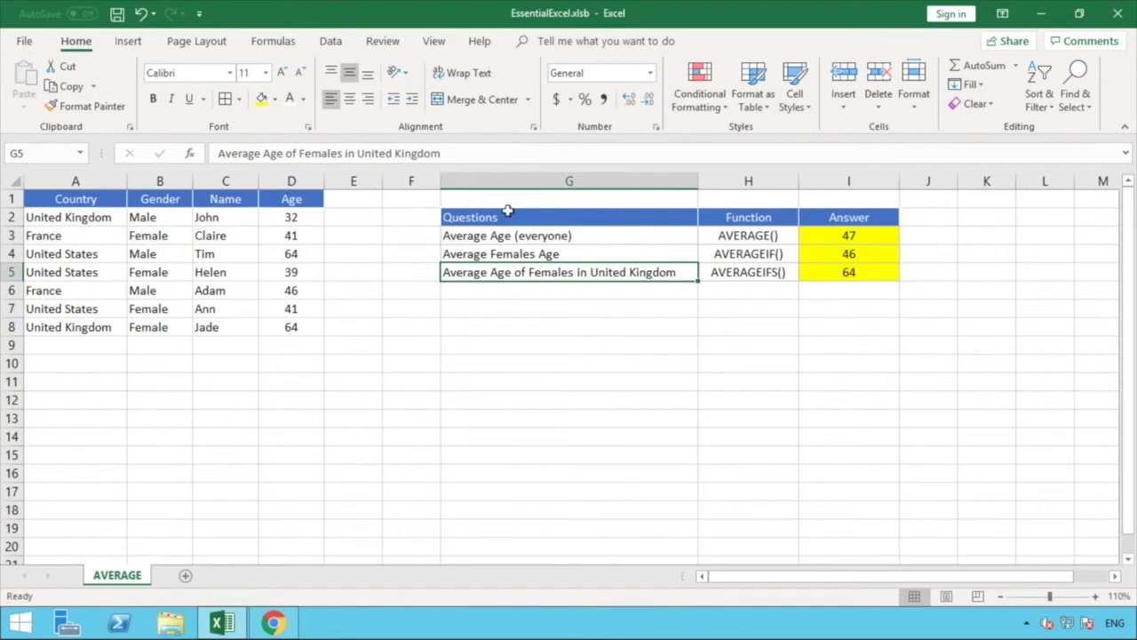
double_click(440, 153)
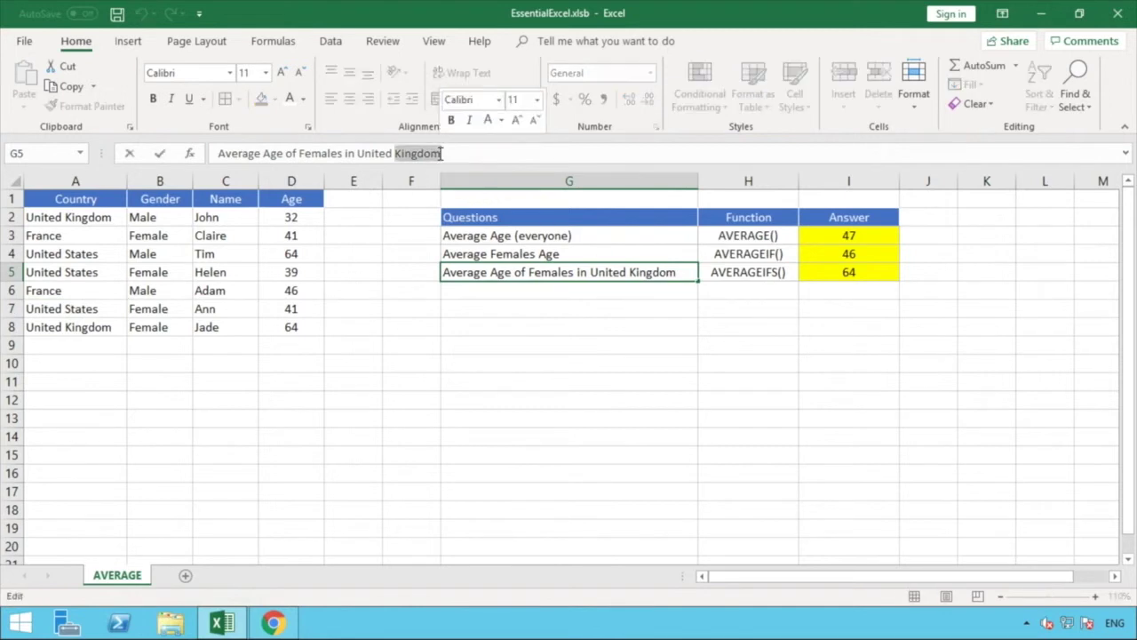
type("States")
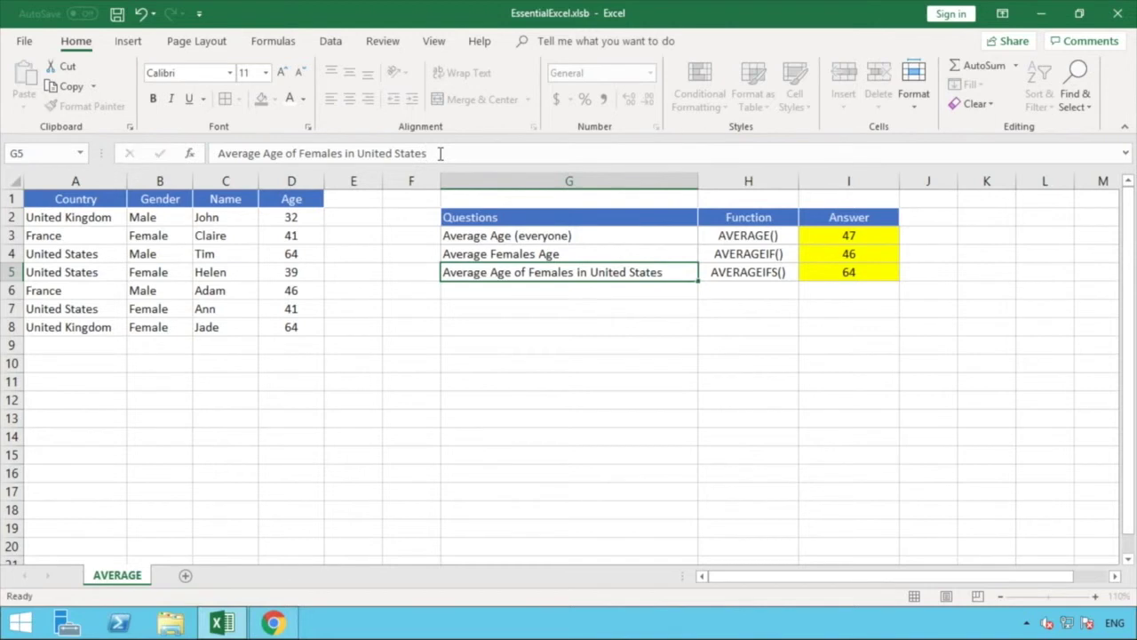
key("Return")
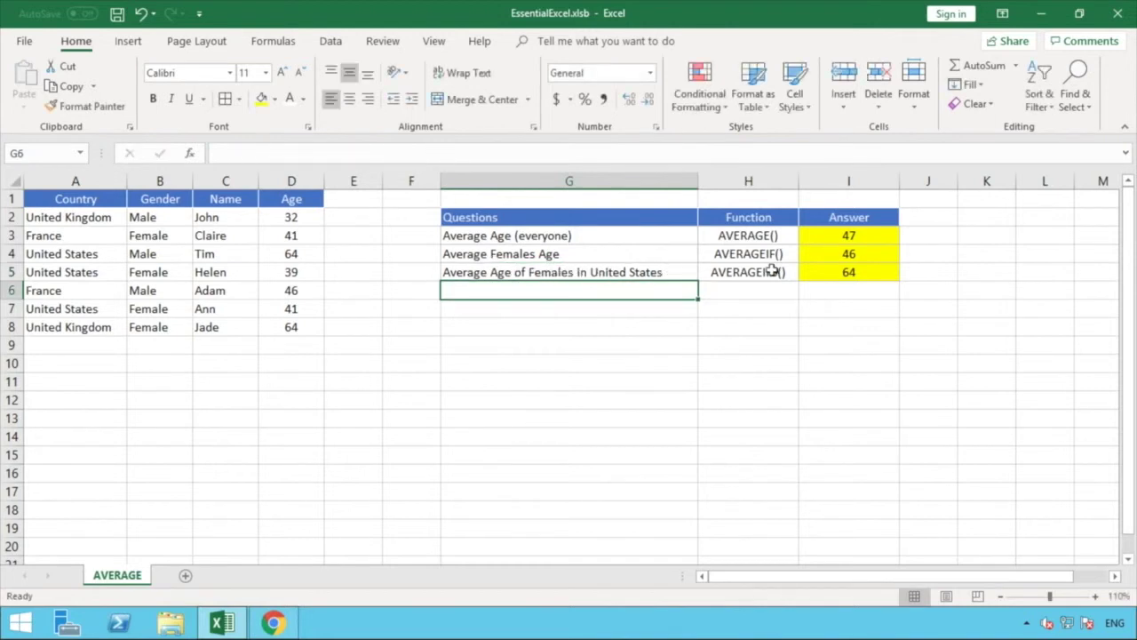
Step: Change the country criterion of the AVERAGEIFS formula in I5 to "United States"
left_click(834, 270)
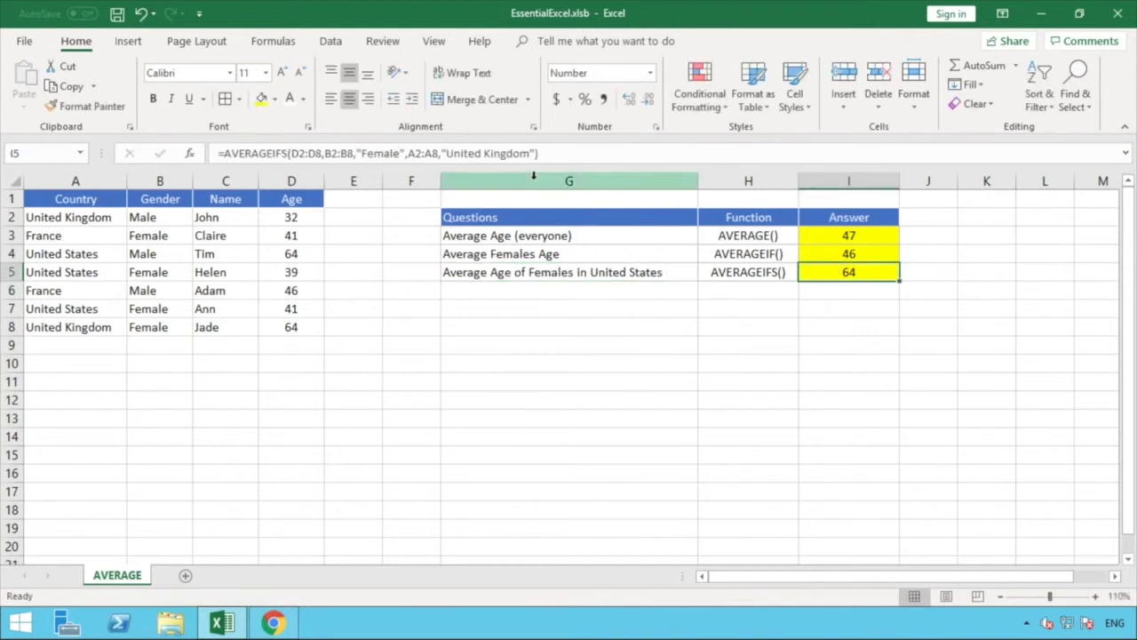
left_click_drag(530, 153, 483, 155)
type("States")
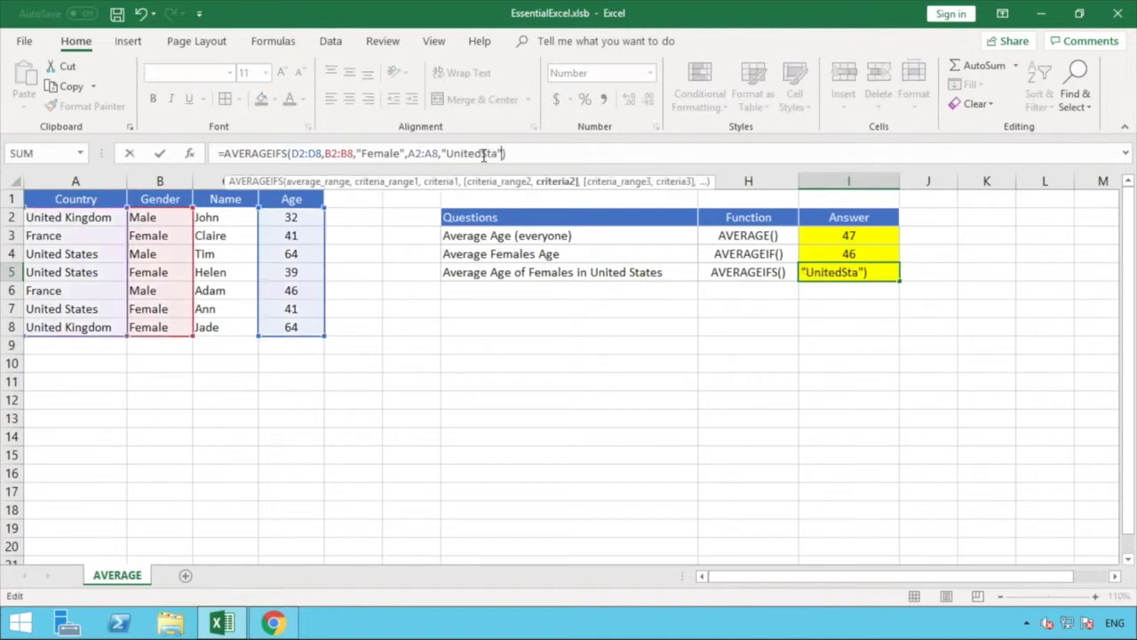
key("Return")
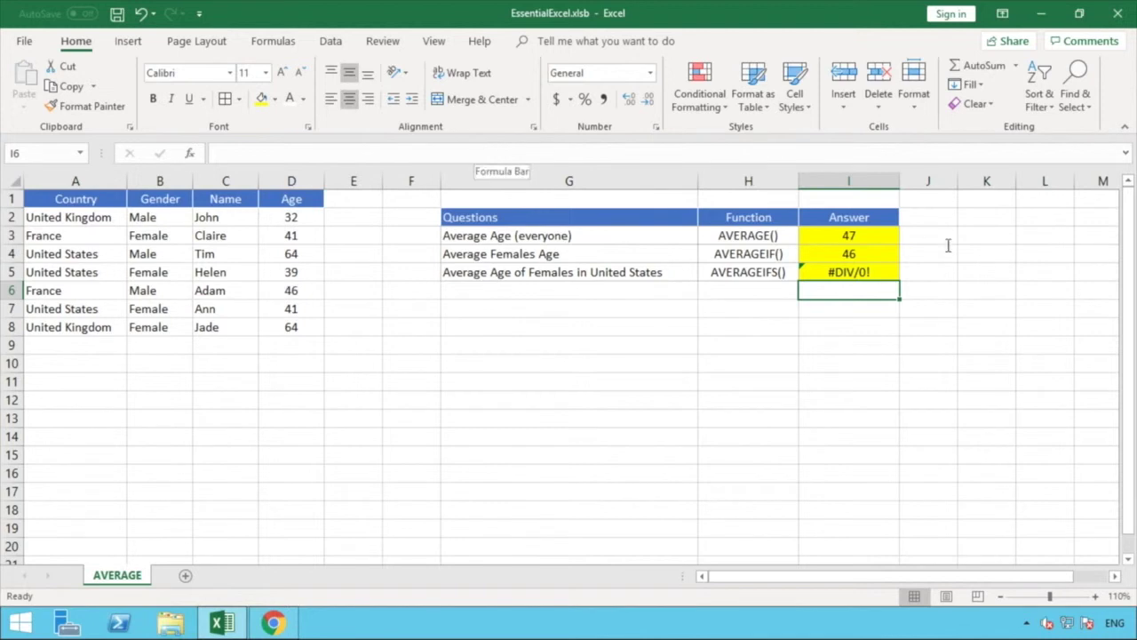
left_click(874, 267)
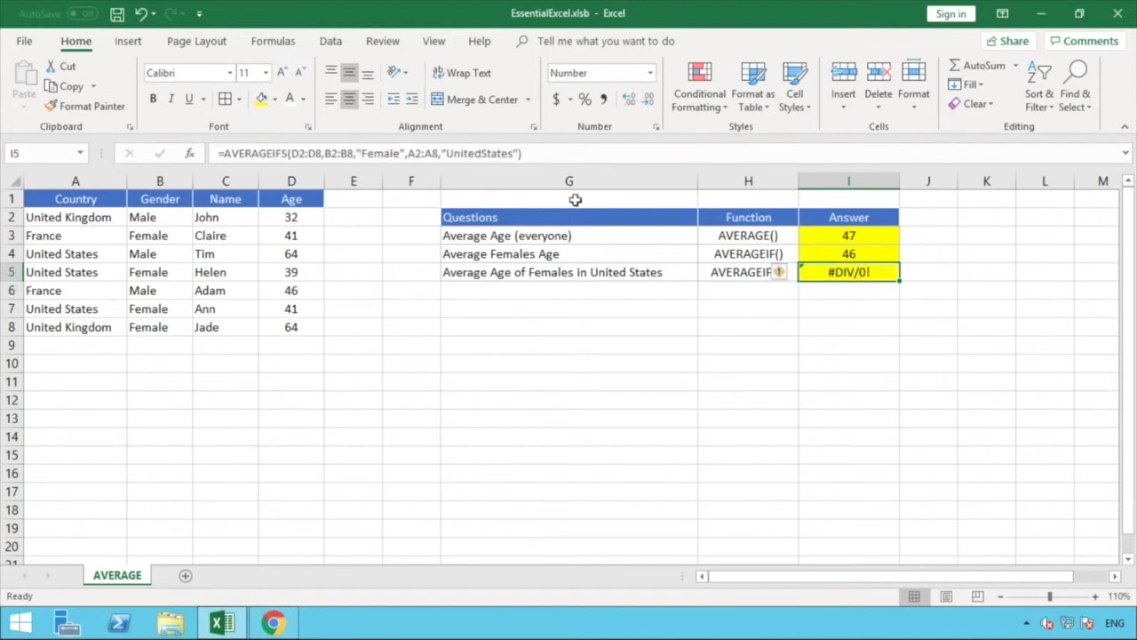
left_click(485, 154)
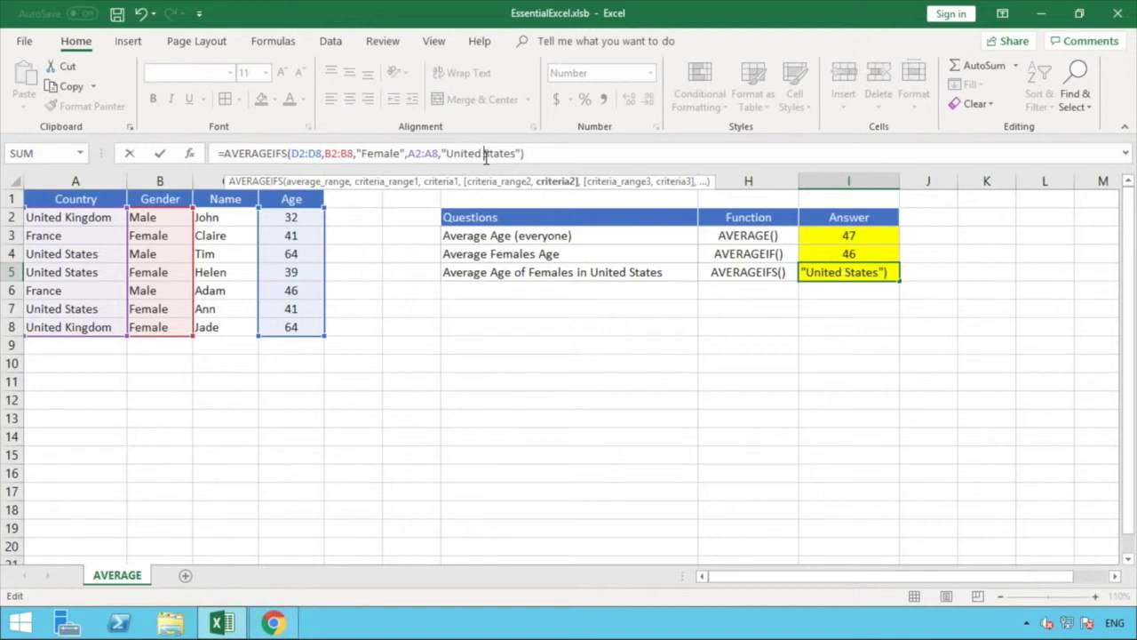
key("Return")
key("Return")
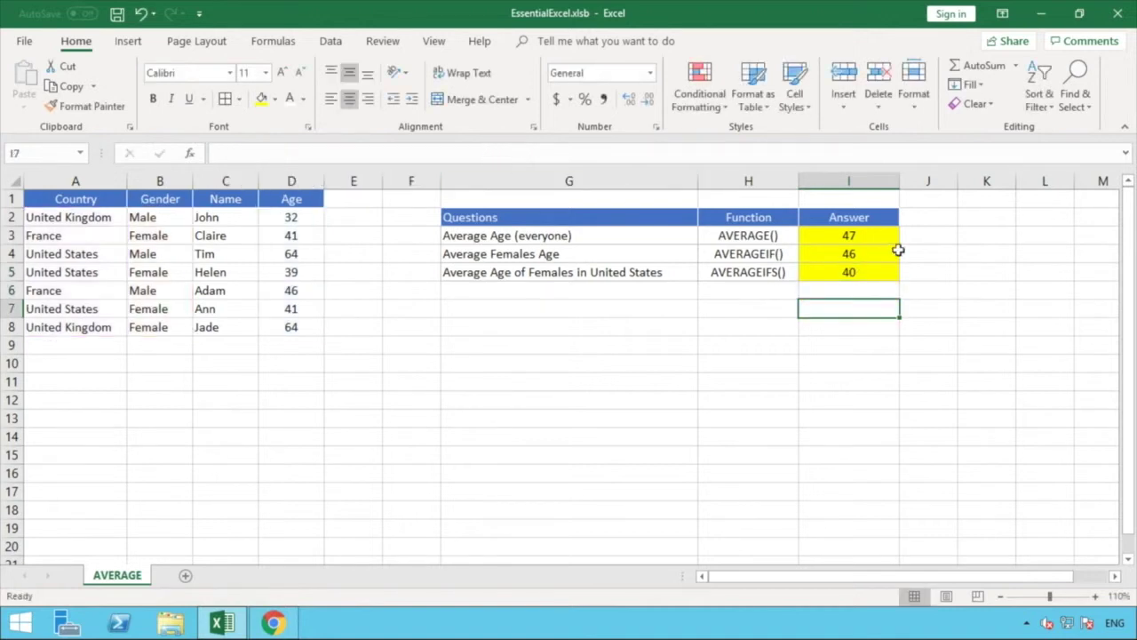
Step: Check the I5 result against the ages of the United States females in rows 5 and 7, and review the formulas in I3:I5
left_click(870, 268)
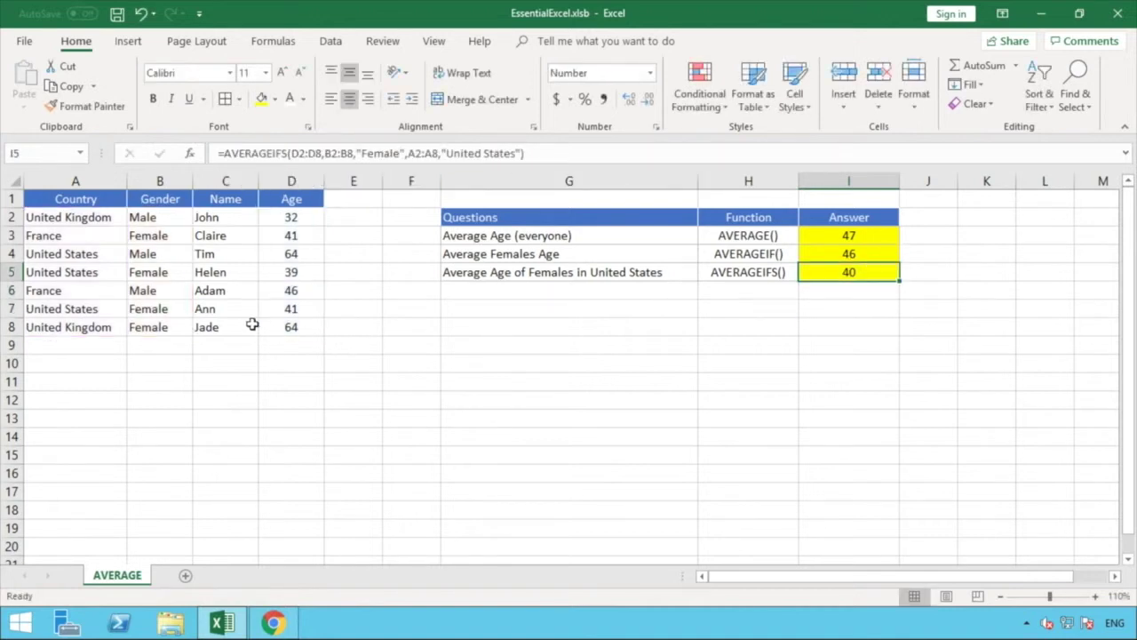
left_click(156, 273)
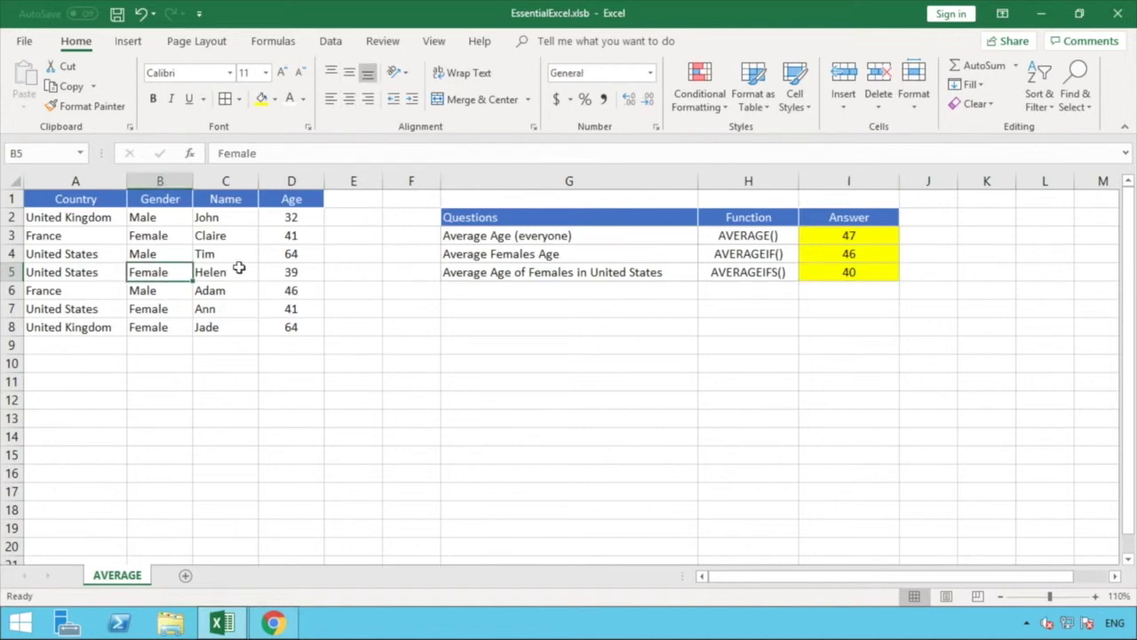
left_click(289, 271)
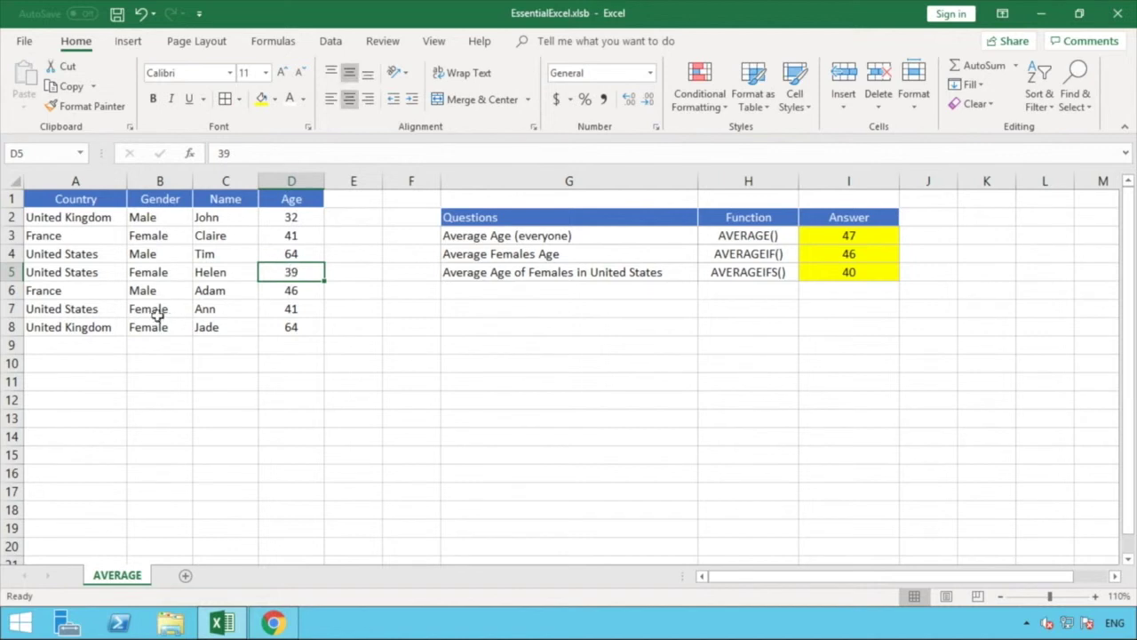
left_click(306, 308)
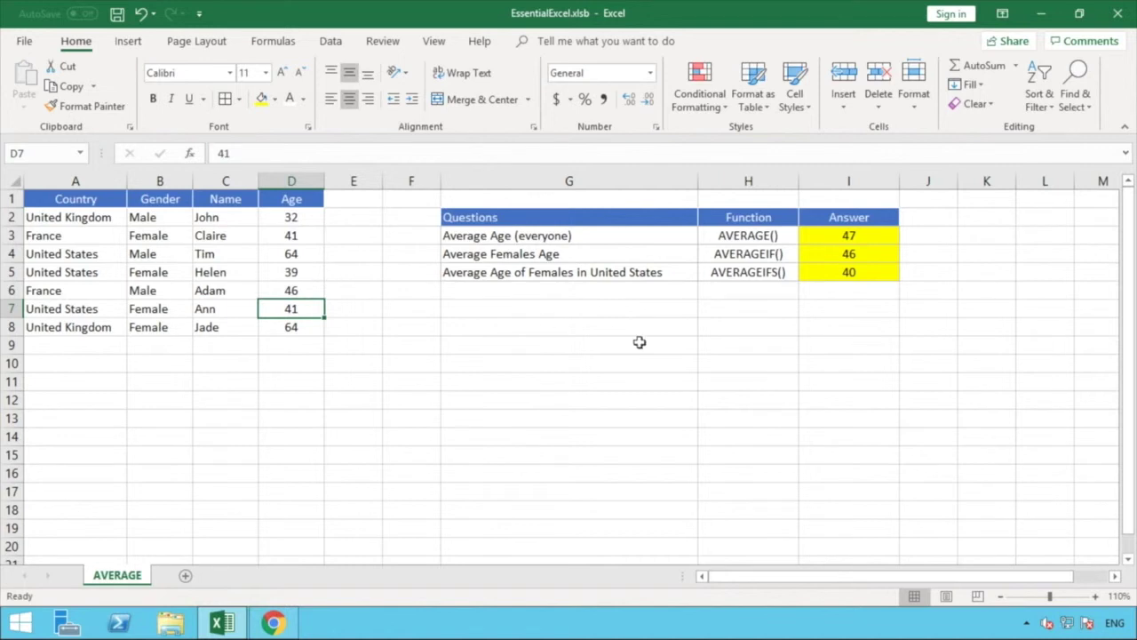
left_click(873, 304)
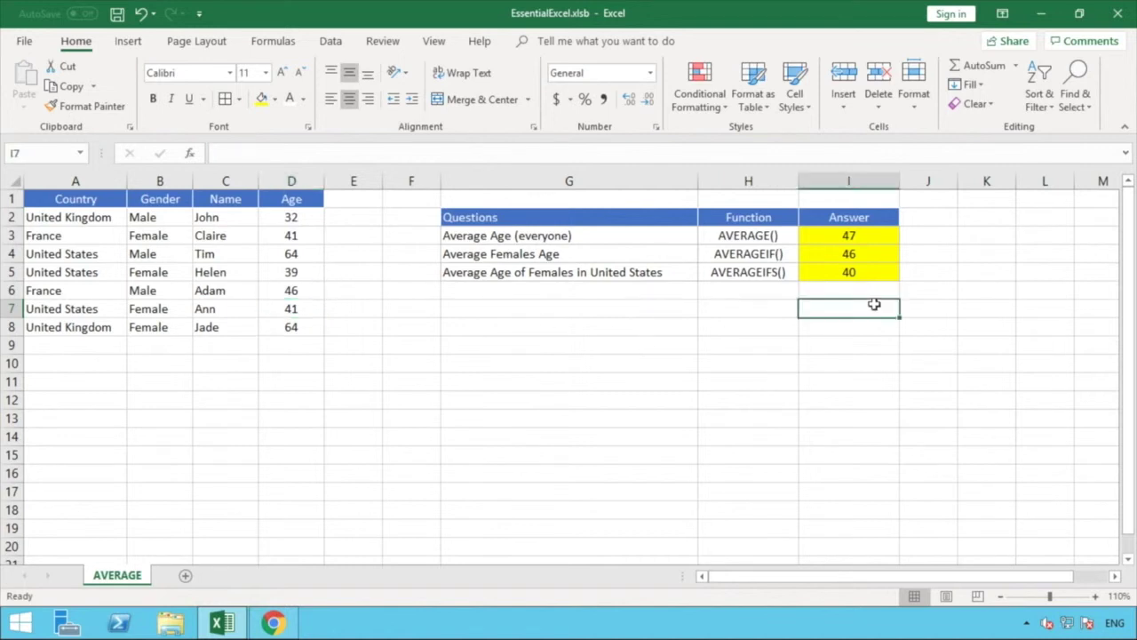
left_click(865, 239)
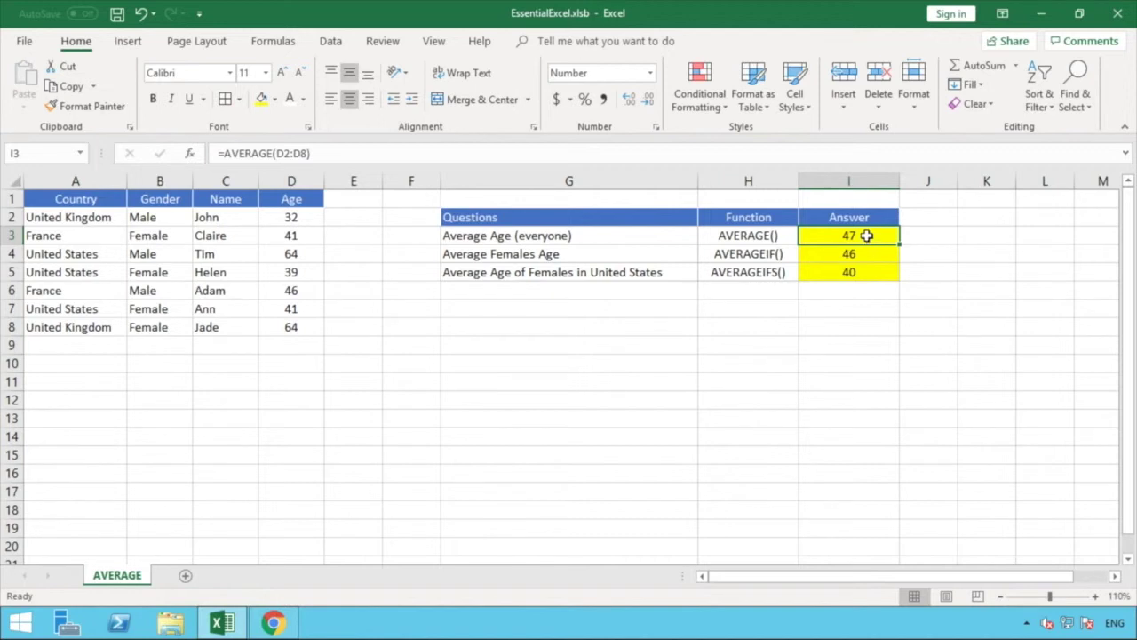
left_click(874, 256)
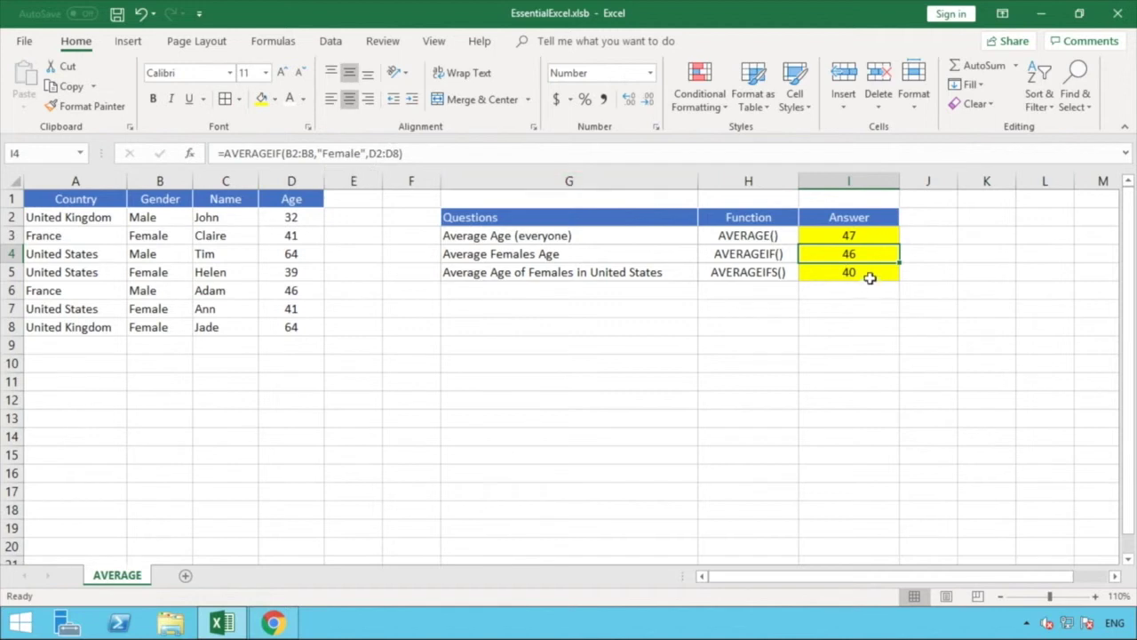
left_click(869, 275)
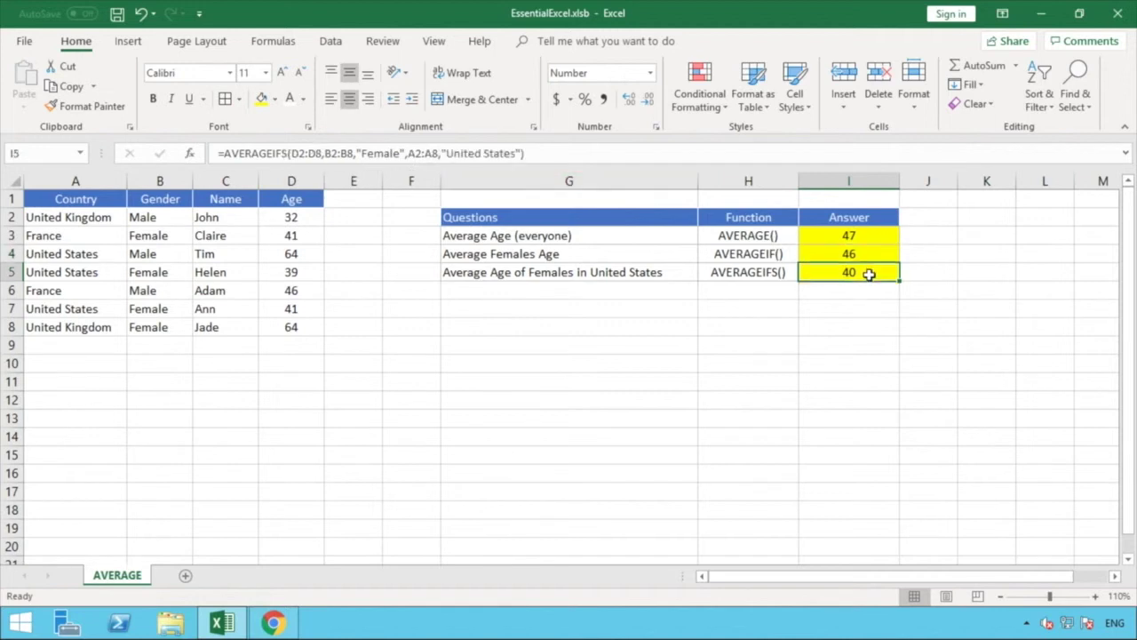